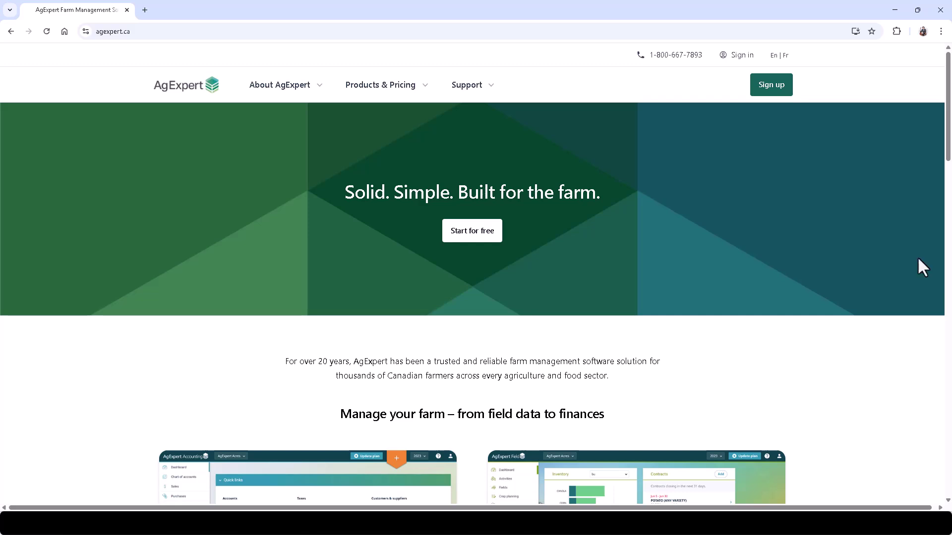
# - Sign in to AgExpert with the saved credentials and go to Accounting
pyautogui.click(766, 89)
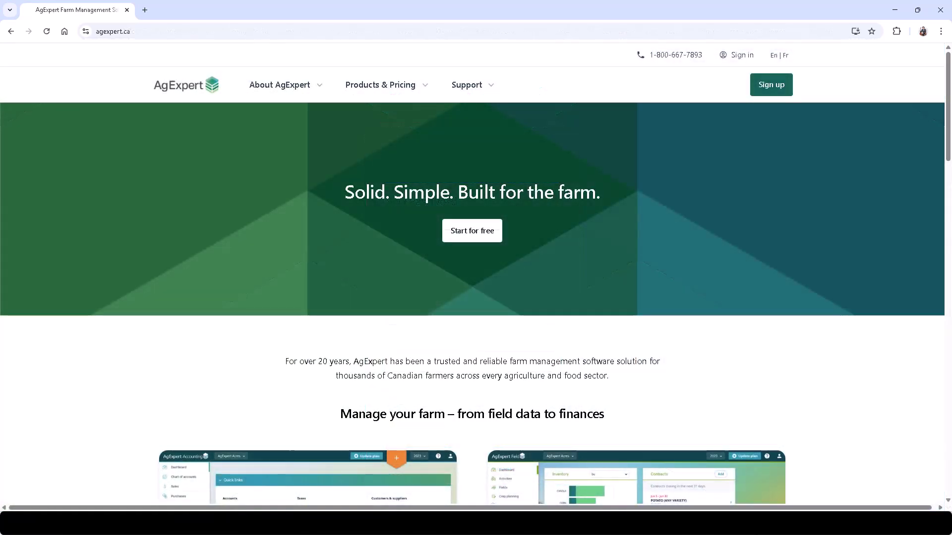
pyautogui.click(742, 56)
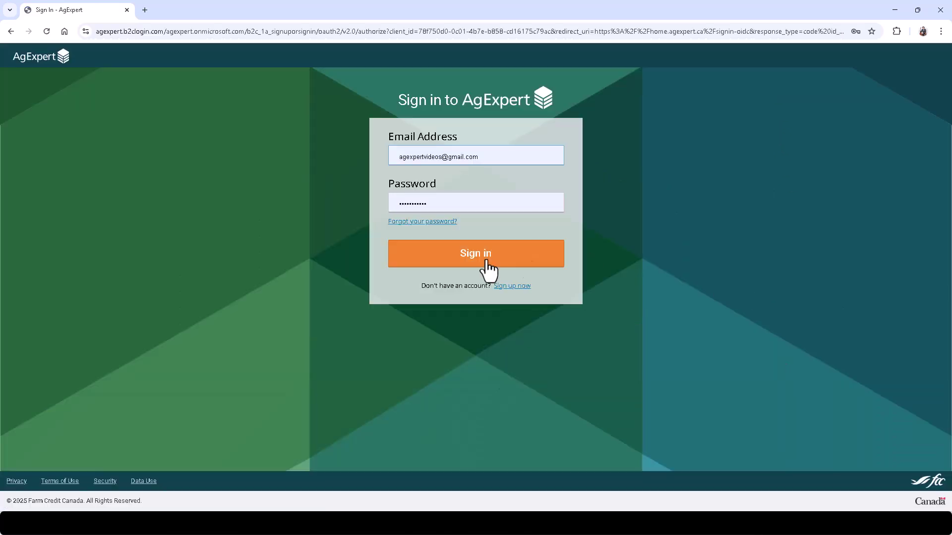
pyautogui.click(487, 261)
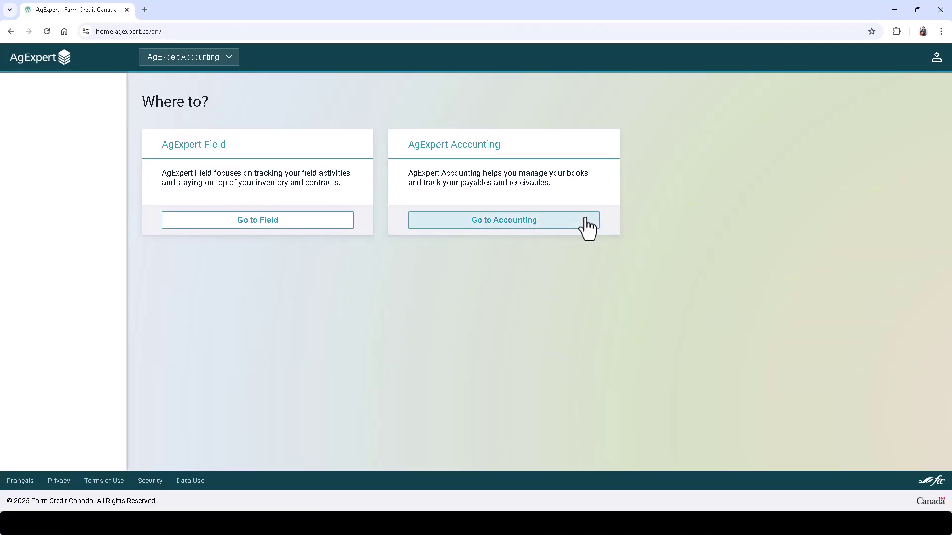
pyautogui.click(581, 220)
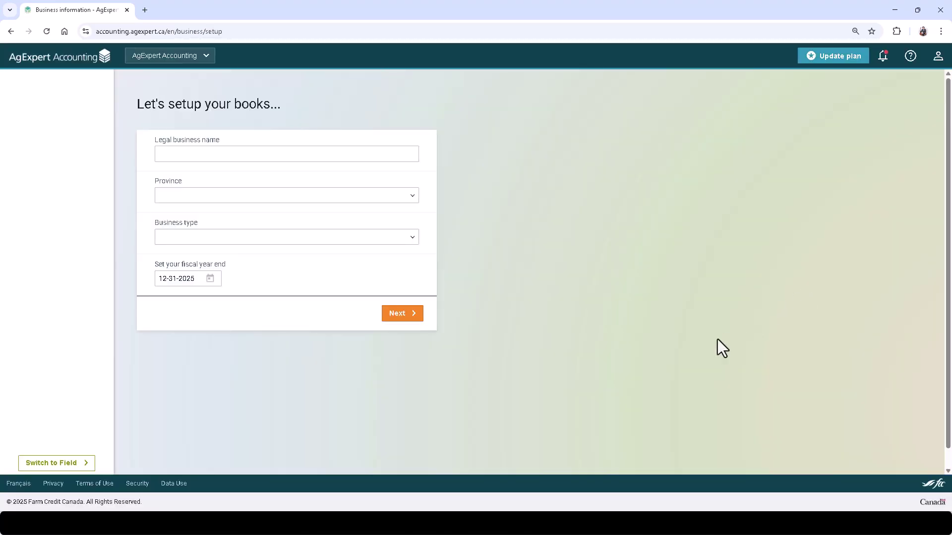
# - Enter legal business name AgExpert and province Saskatchewan
pyautogui.click(268, 154)
pyautogui.write('A')
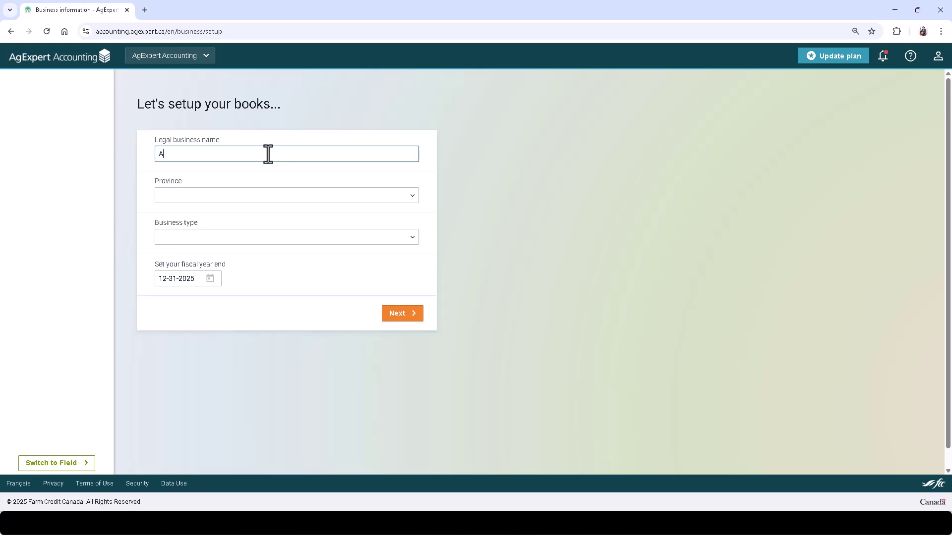
pyautogui.write('gExpert')
pyautogui.press('Tab')
pyautogui.press('s')
# - Set business type to Sole proprietor and fiscal year end to 12-31-2025
pyautogui.press('Tab')
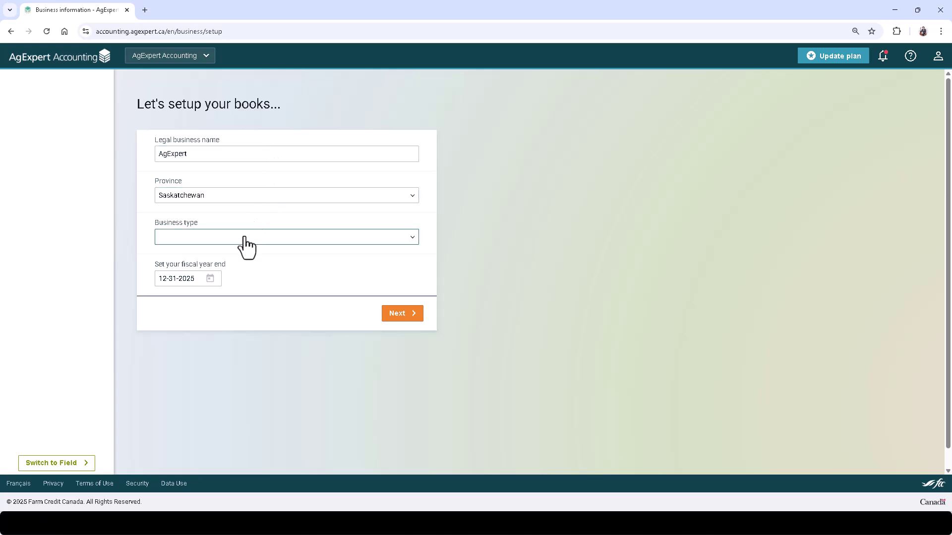
pyautogui.click(244, 239)
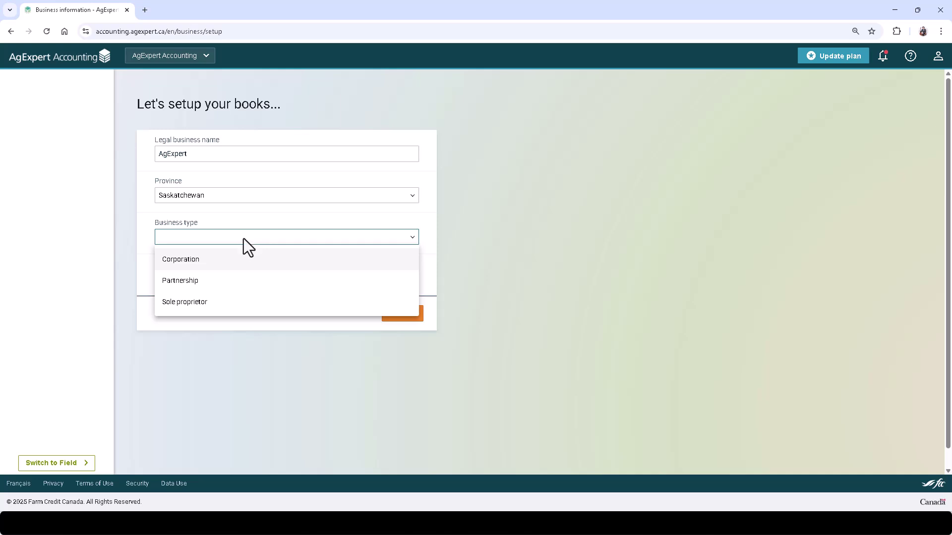
pyautogui.click(220, 303)
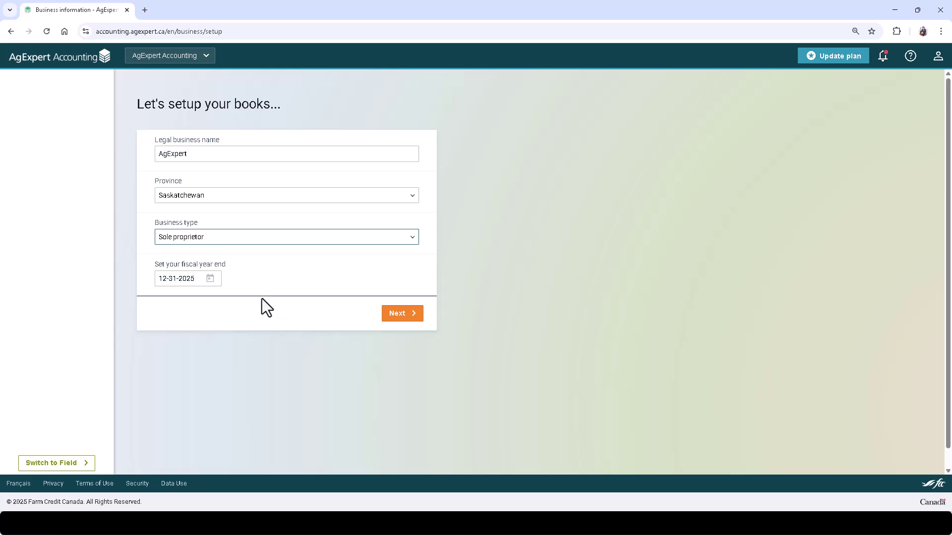
pyautogui.click(210, 279)
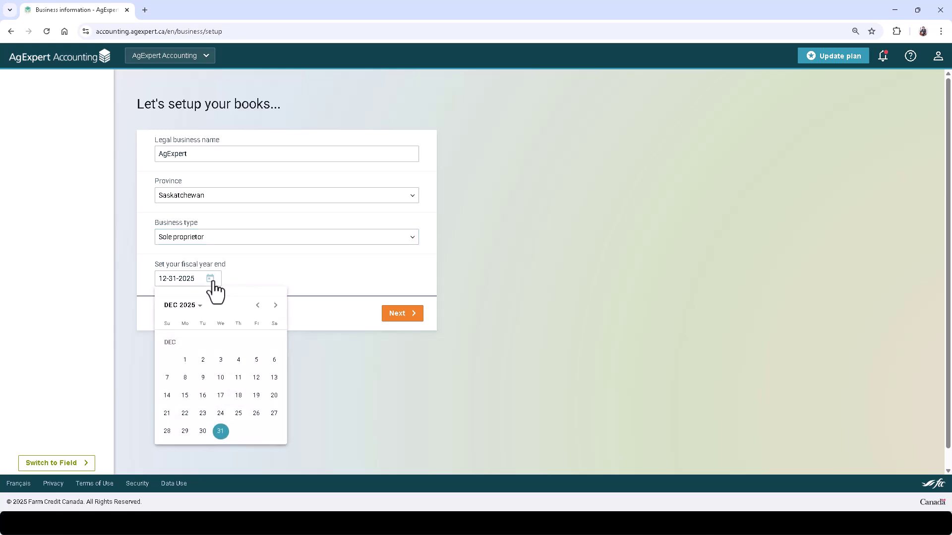
pyautogui.click(221, 431)
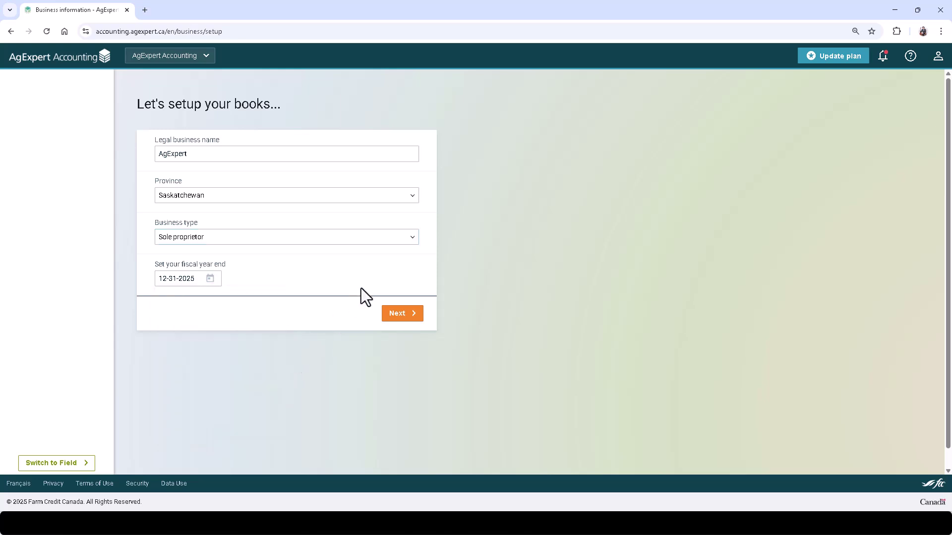
# - Mark Grains, Oilseeds and Cattle as what the farm produces
pyautogui.click(392, 314)
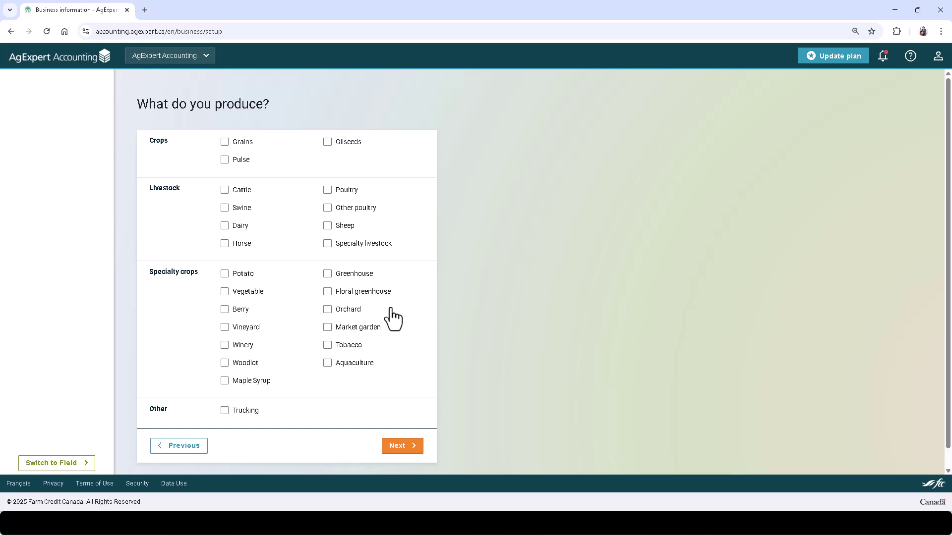
pyautogui.click(231, 143)
pyautogui.click(356, 143)
pyautogui.click(225, 196)
pyautogui.click(402, 446)
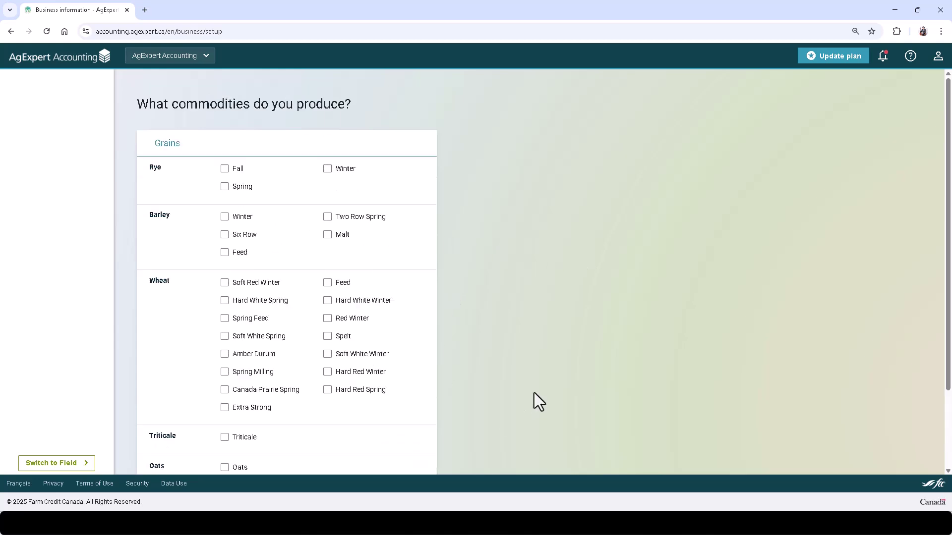
# - Choose Fall rye, Winter barley and Commercial Feeder Heifers as commodities and finish setup
pyautogui.click(227, 169)
pyautogui.click(241, 218)
pyautogui.scroll(-2, 416, 307)
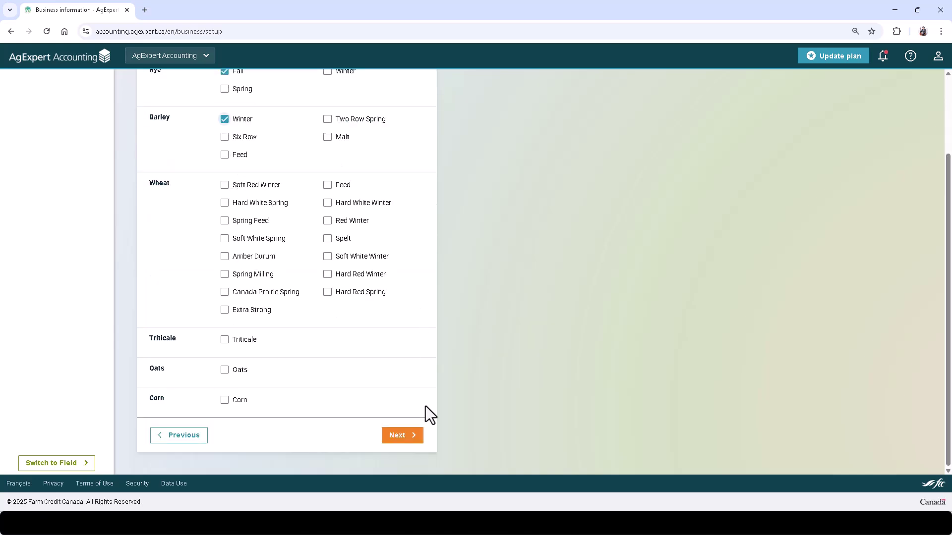
pyautogui.click(399, 438)
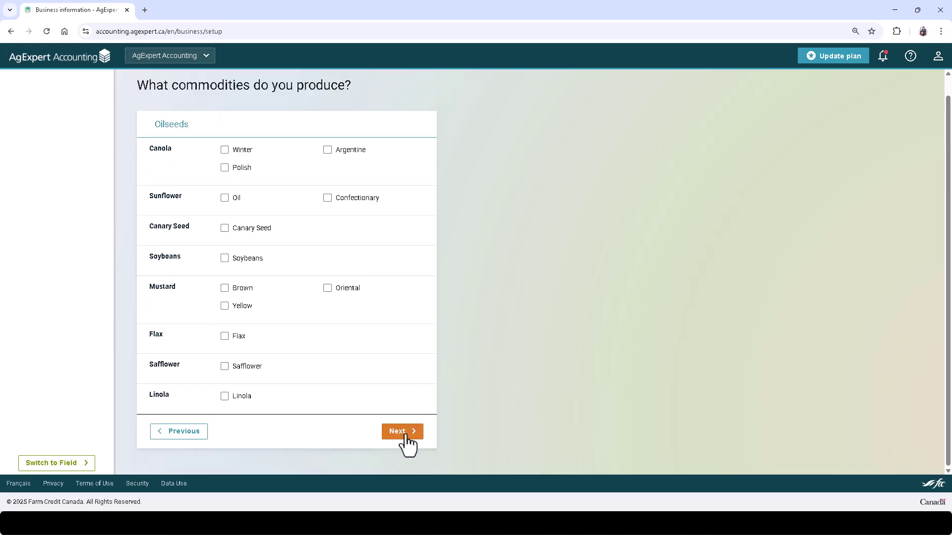
pyautogui.click(402, 432)
pyautogui.click(258, 154)
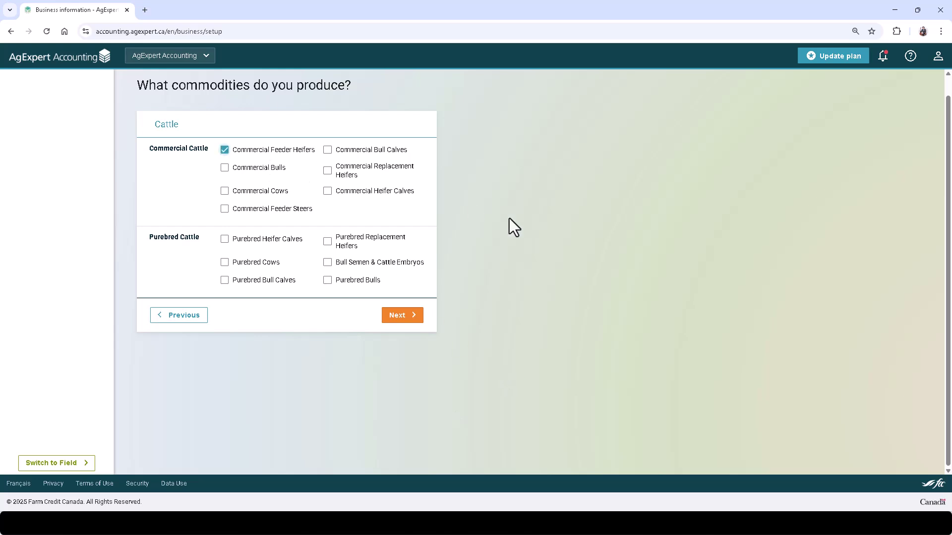
pyautogui.click(404, 315)
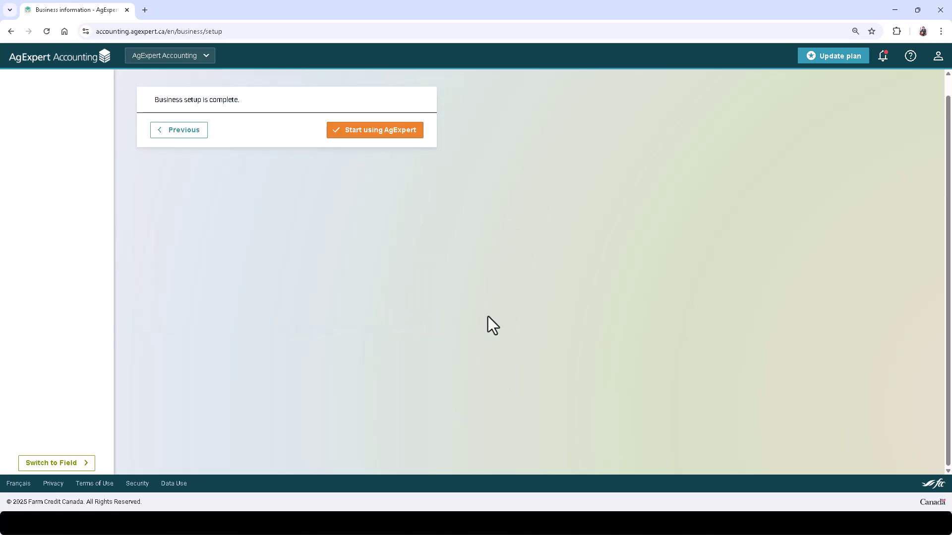
# - Start using the new business, check its business, year and Help menus, then view Business information
pyautogui.click(385, 133)
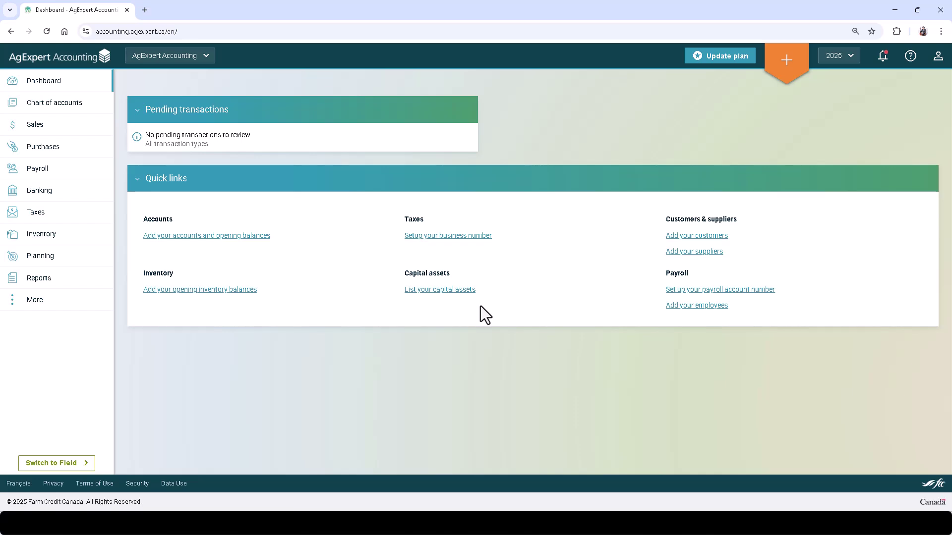
pyautogui.click(209, 58)
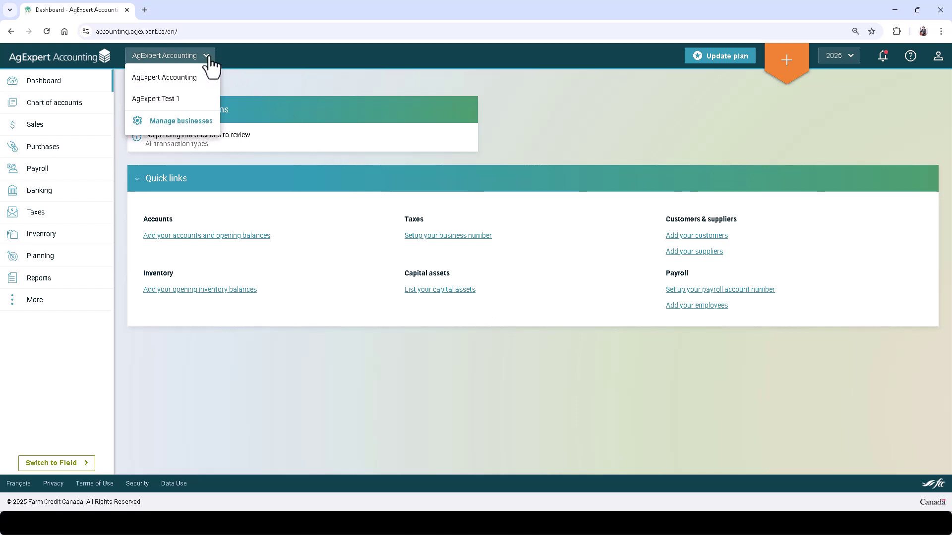
pyautogui.click(255, 72)
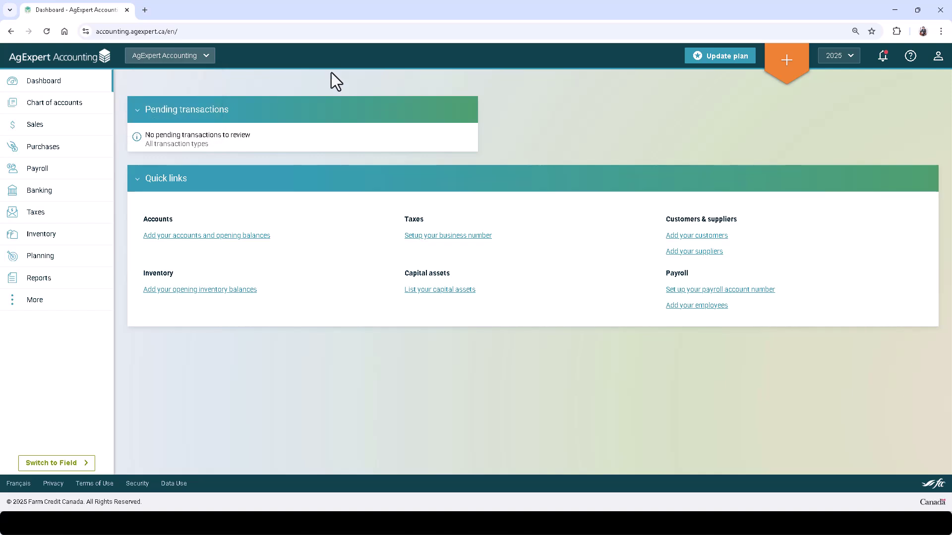
pyautogui.click(851, 62)
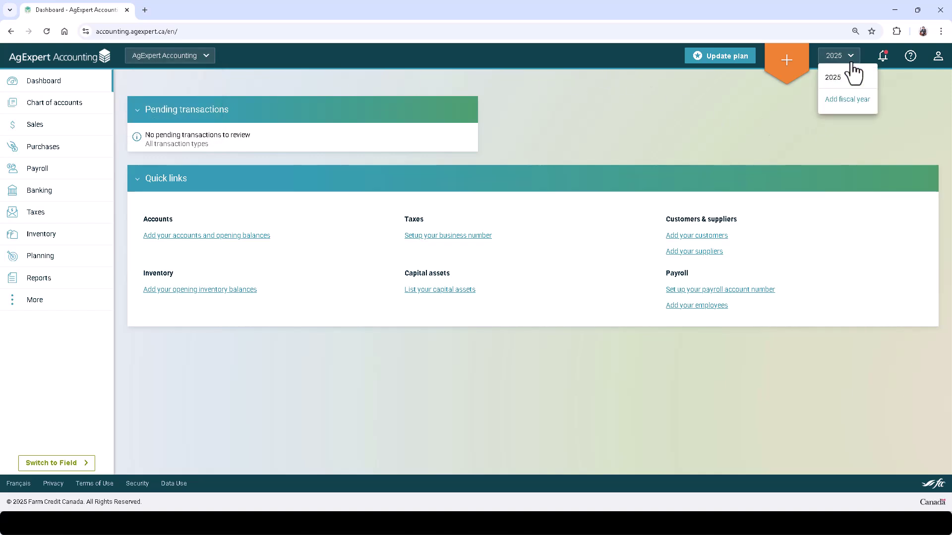
pyautogui.click(911, 58)
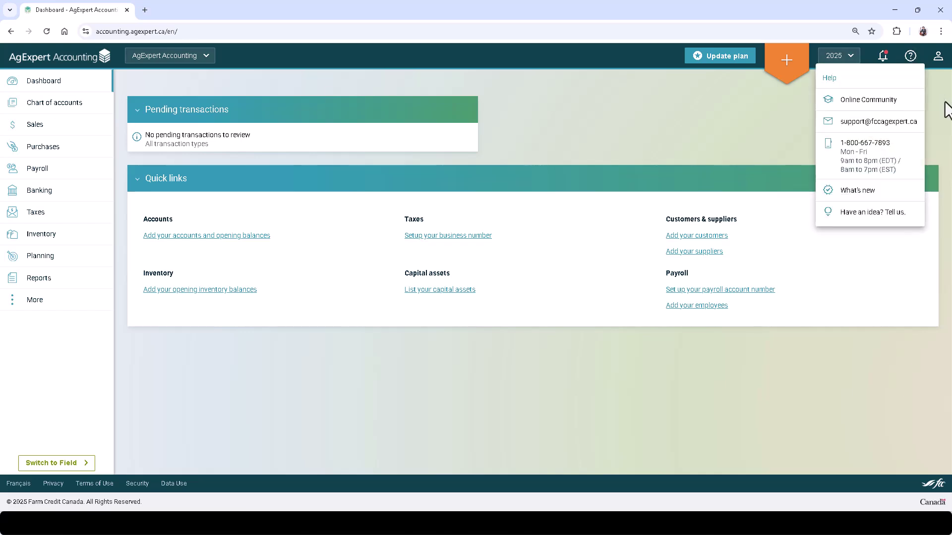
pyautogui.click(938, 58)
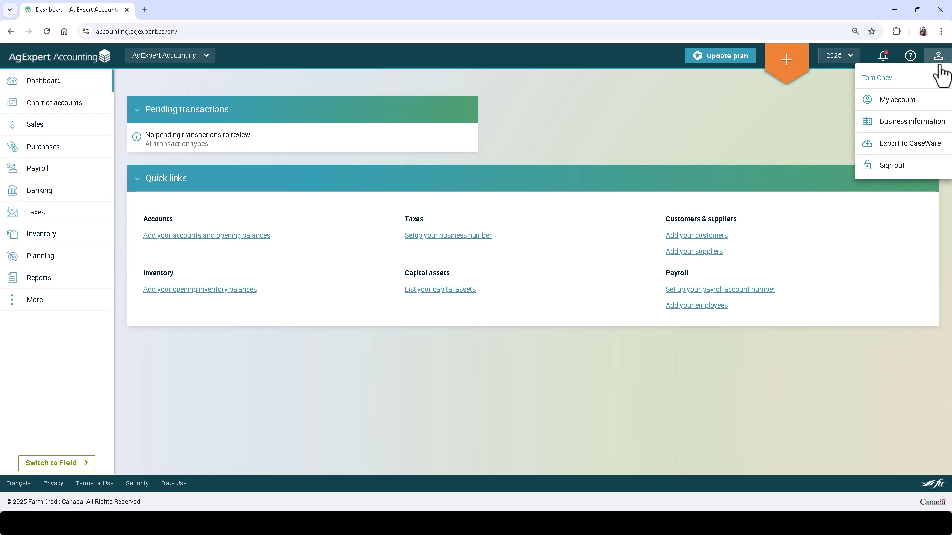
pyautogui.click(931, 124)
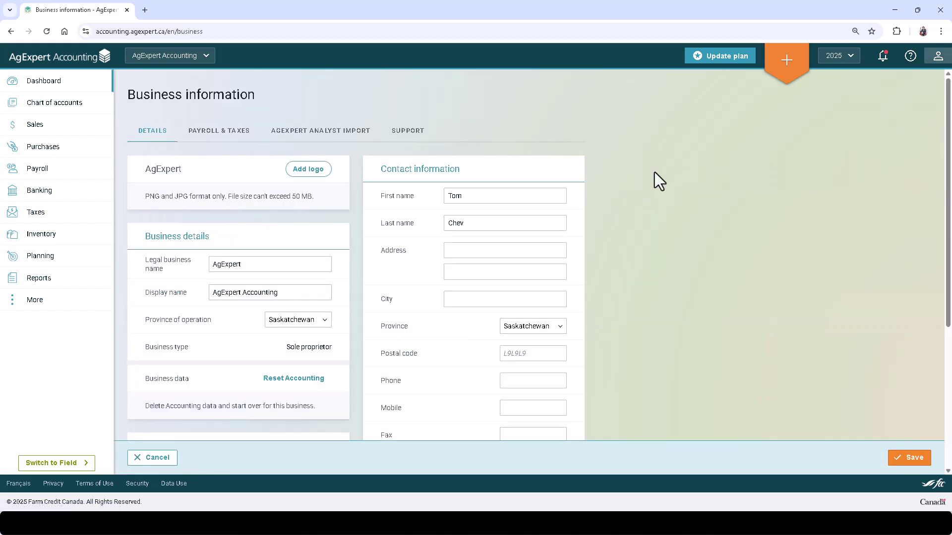
# - Review the AgExpert Analyst Import and Support tabs and My account page, then cancel out
pyautogui.click(329, 132)
pyautogui.click(404, 135)
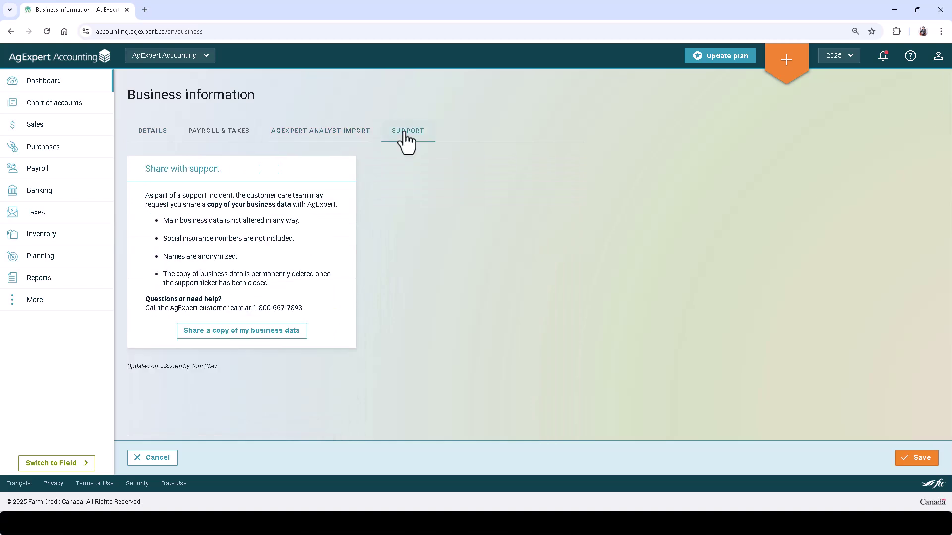
pyautogui.click(936, 66)
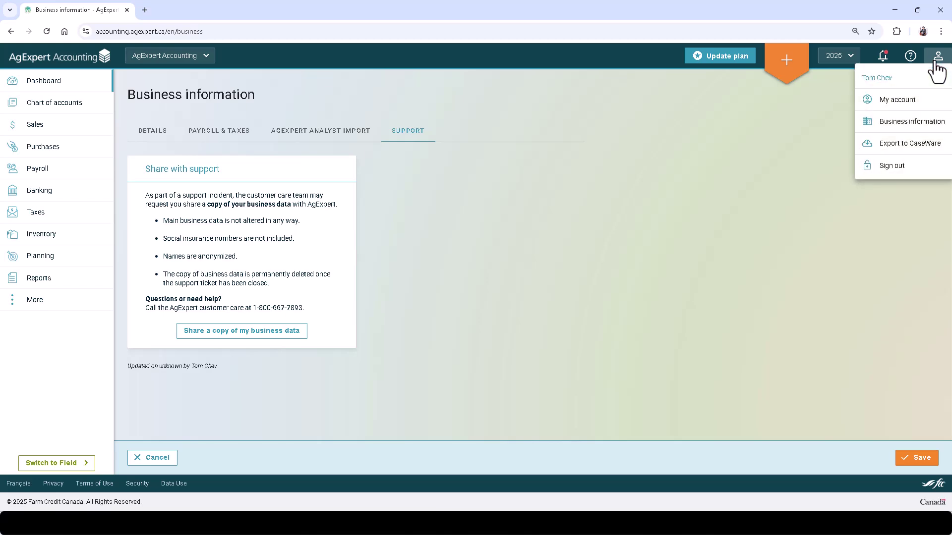
pyautogui.click(916, 103)
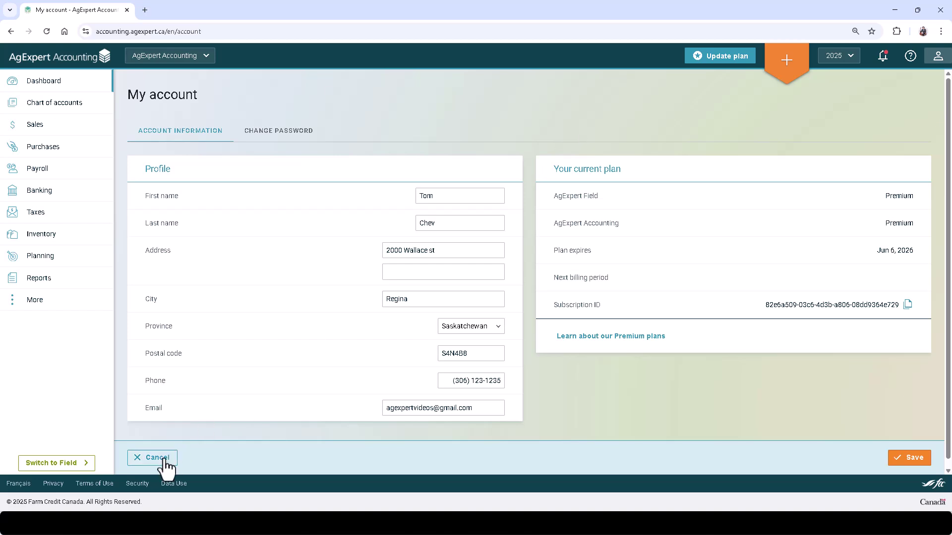
pyautogui.click(149, 457)
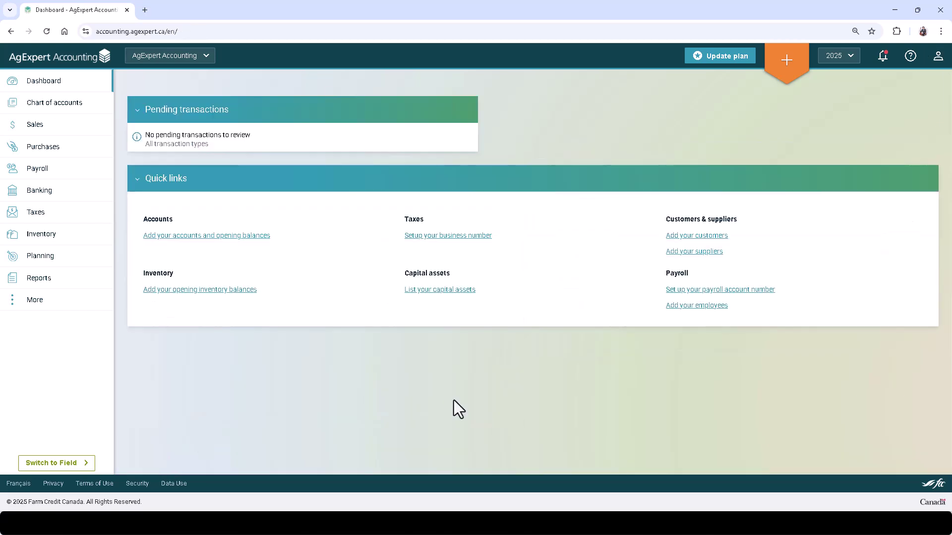
# - Preview the quick-create options, then go to the Chart of accounts
pyautogui.click(793, 68)
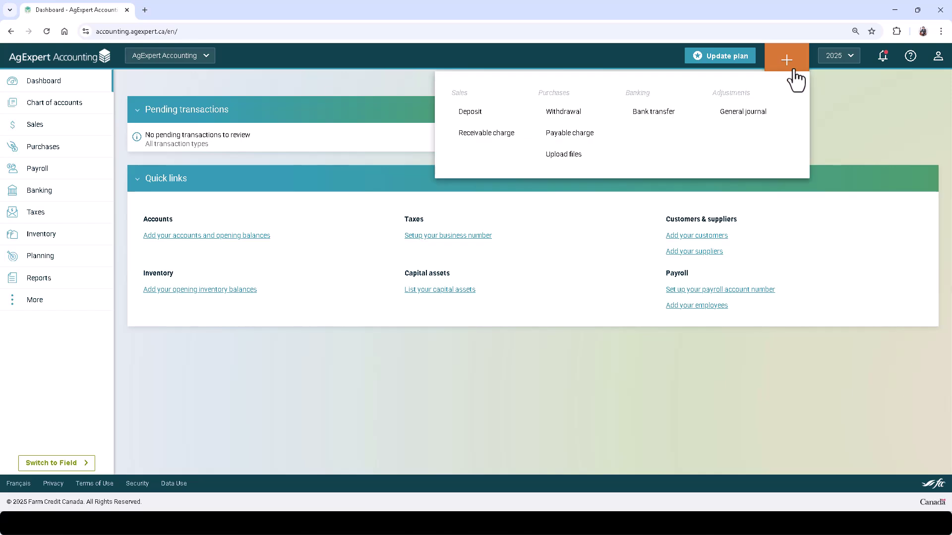
pyautogui.click(835, 109)
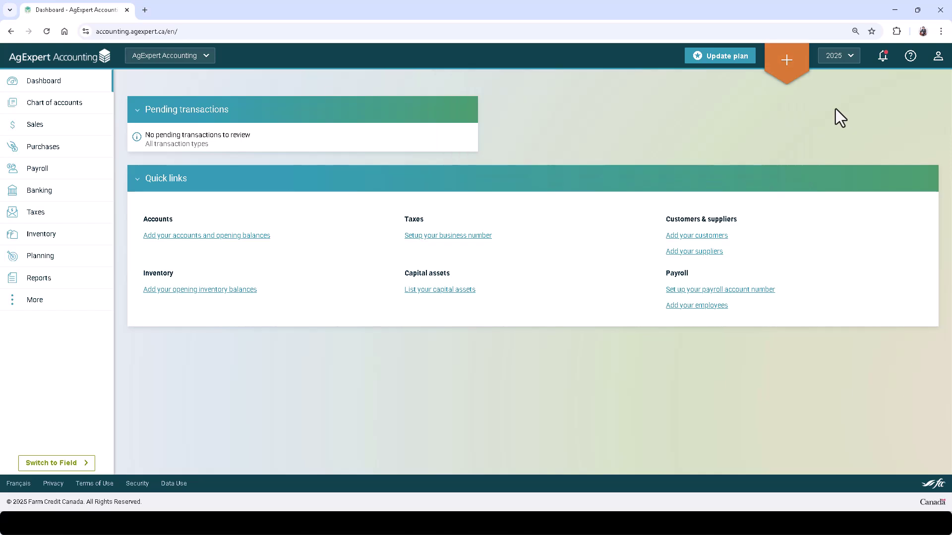
pyautogui.click(70, 110)
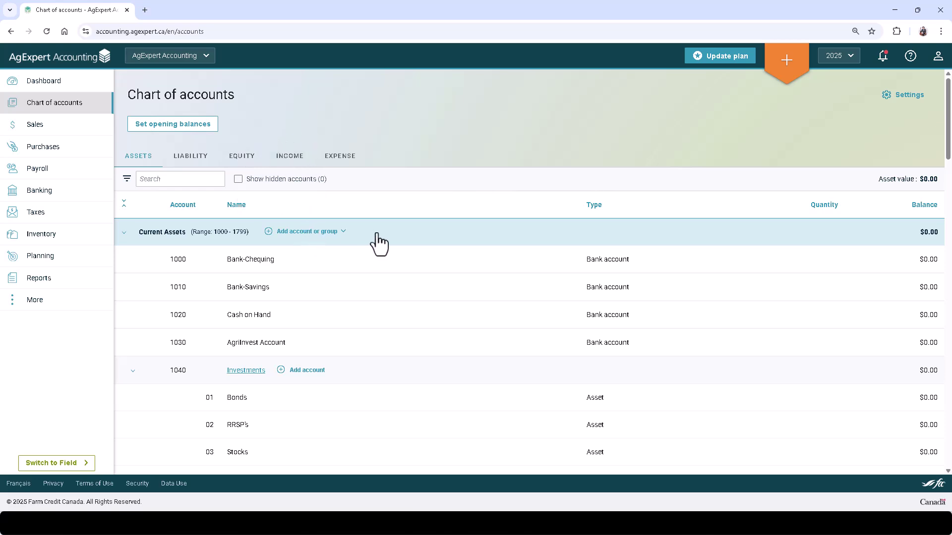
# - Add a bank account named Bank 2 (1001) under Current Assets
pyautogui.click(341, 234)
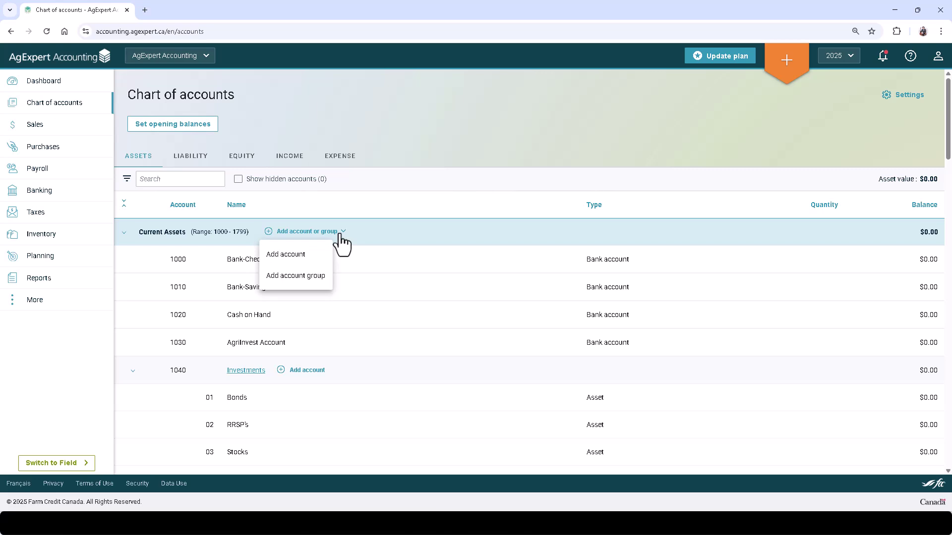
pyautogui.click(286, 255)
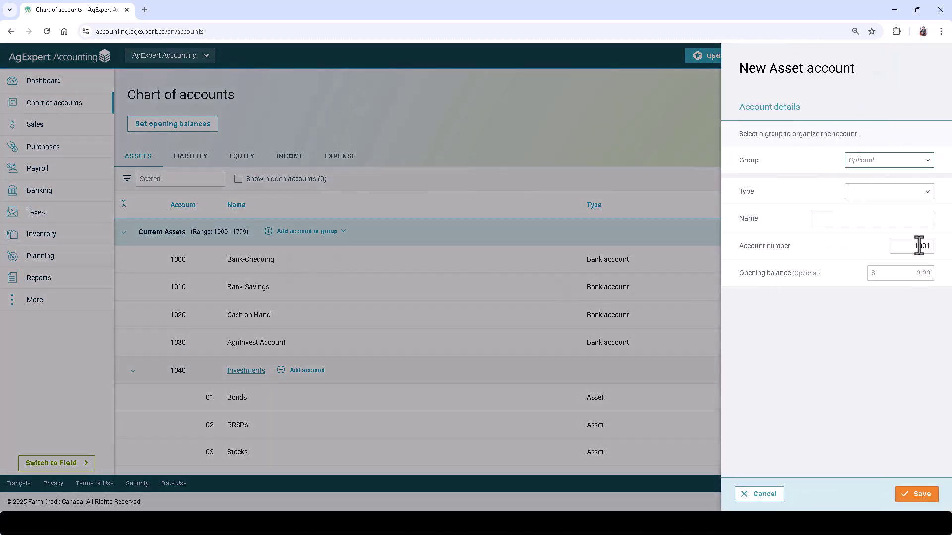
pyautogui.click(905, 246)
pyautogui.write('1111')
pyautogui.click(885, 195)
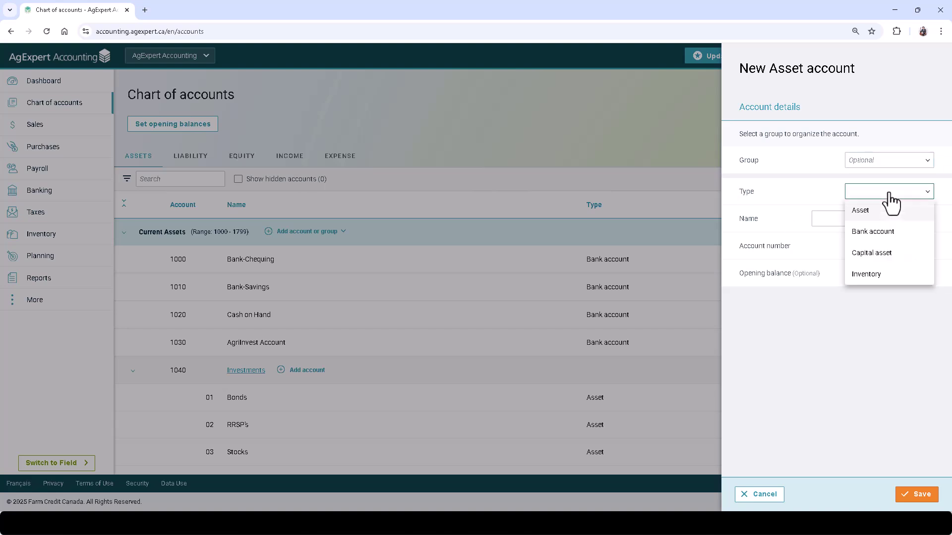
pyautogui.click(875, 233)
pyautogui.click(869, 218)
pyautogui.write('Bank 2')
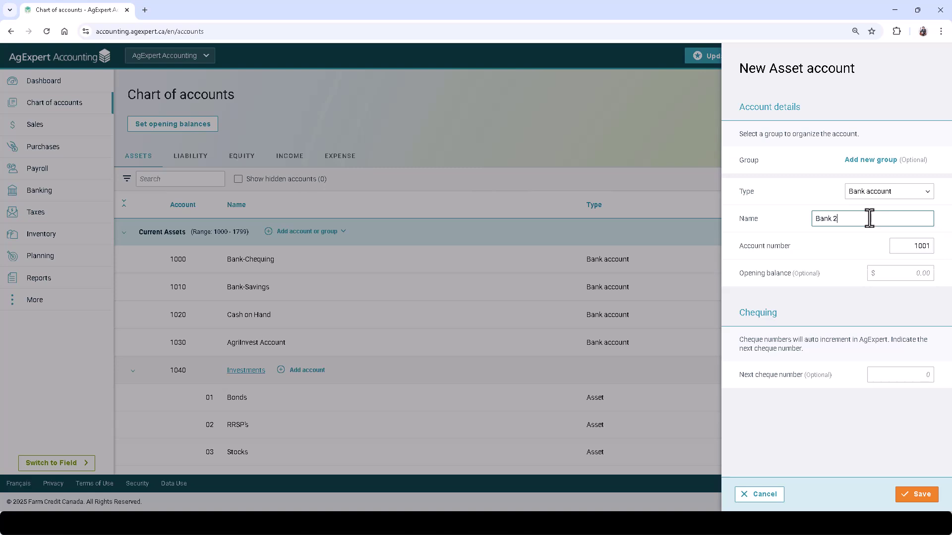
pyautogui.click(918, 493)
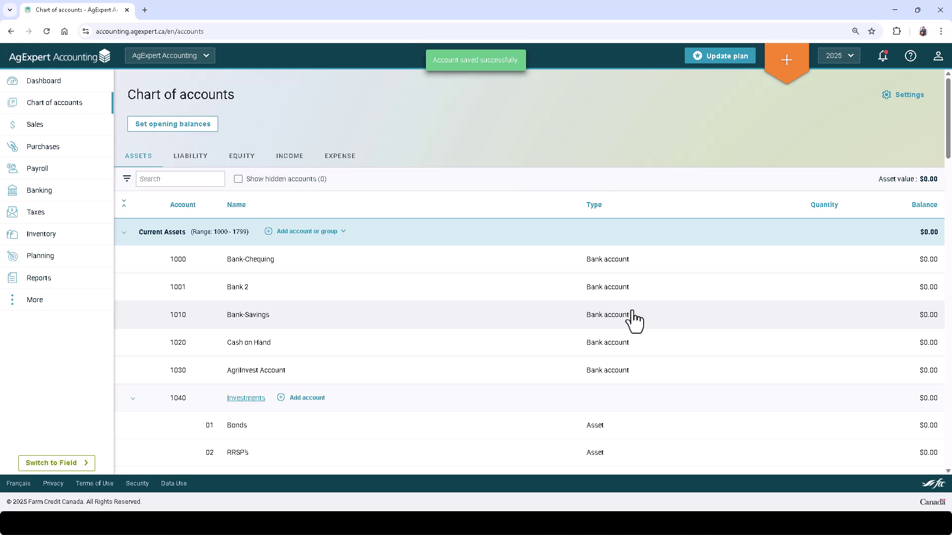
# - Add an account named Test under the Investments group
pyautogui.scroll(-1, 634, 319)
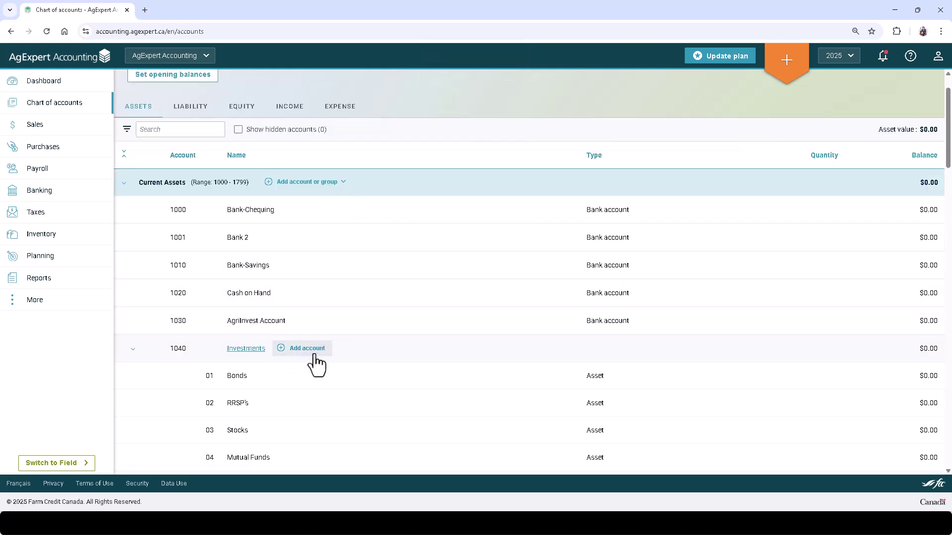
pyautogui.click(307, 349)
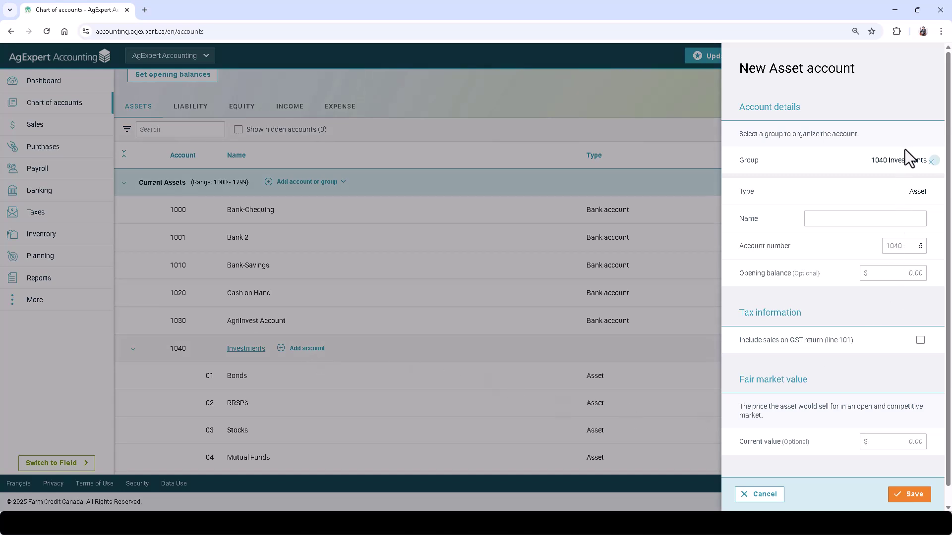
pyautogui.click(845, 218)
pyautogui.write('Test')
pyautogui.click(911, 494)
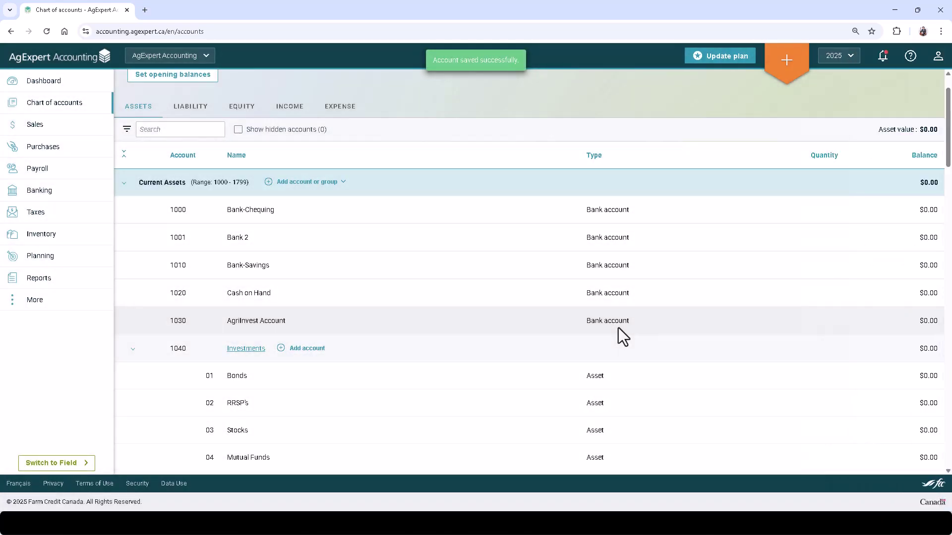
pyautogui.scroll(-2, 620, 332)
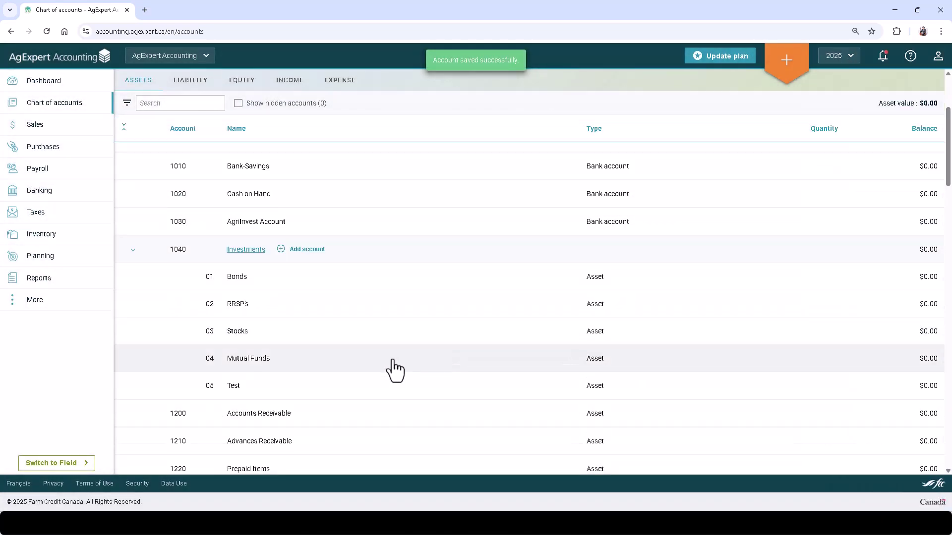
# - Open the Test account's details and close them without changes
pyautogui.click(372, 394)
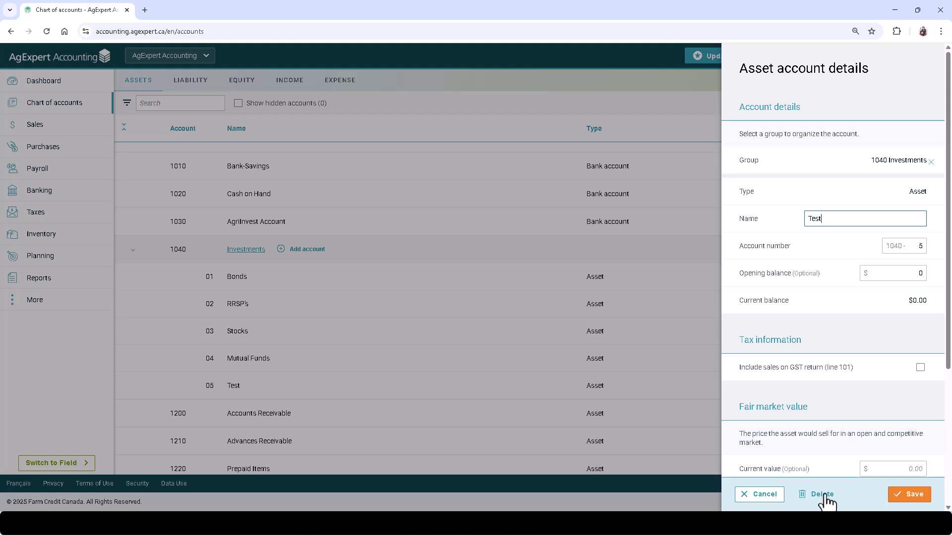
pyautogui.click(760, 495)
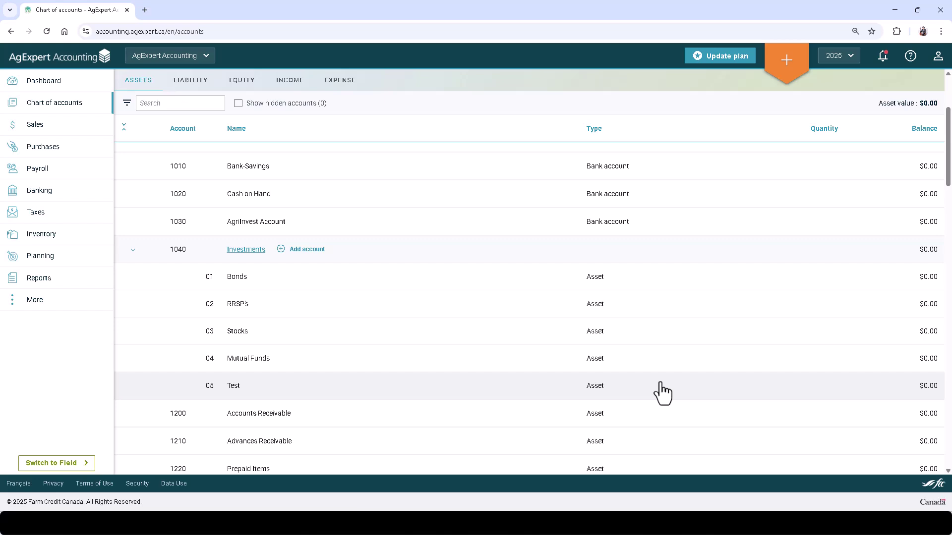
pyautogui.scroll(2, 662, 393)
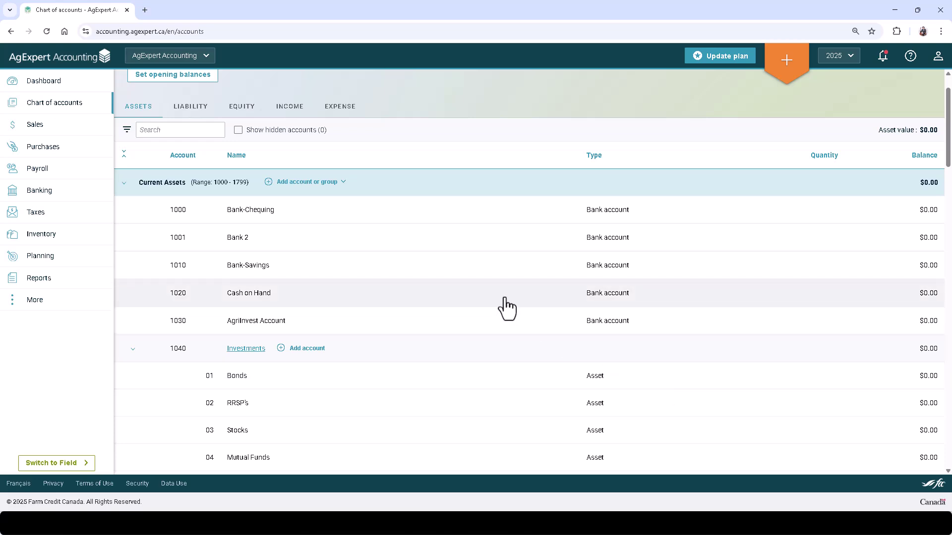
# - Change the Bank 2 account number to 1005 and save
pyautogui.click(378, 248)
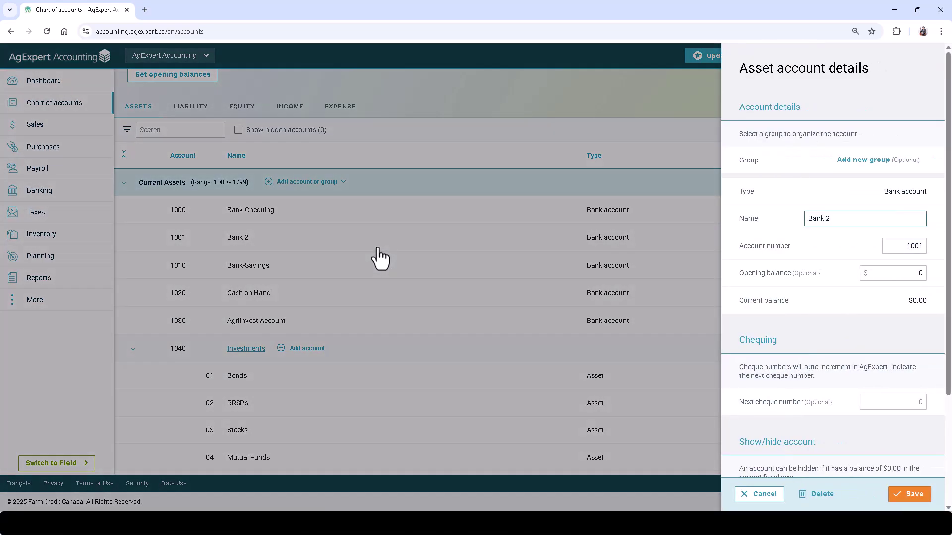
pyautogui.moveTo(917, 246); pyautogui.dragTo(939, 258)
pyautogui.write('5')
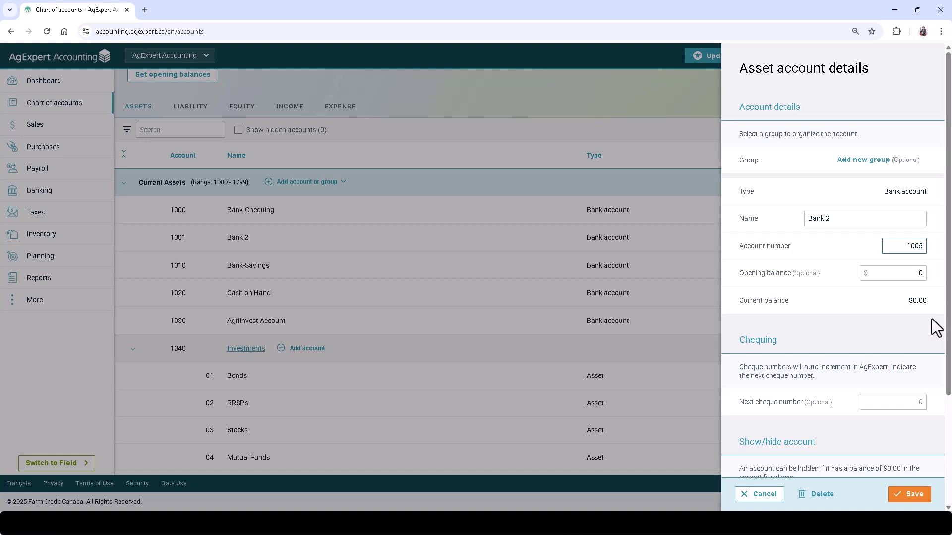
pyautogui.click(910, 494)
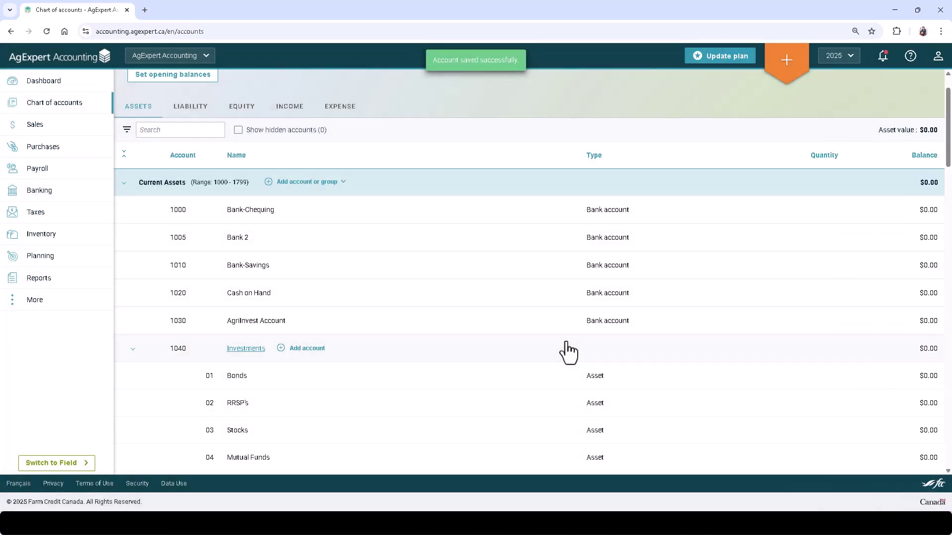
pyautogui.scroll(1, 575, 350)
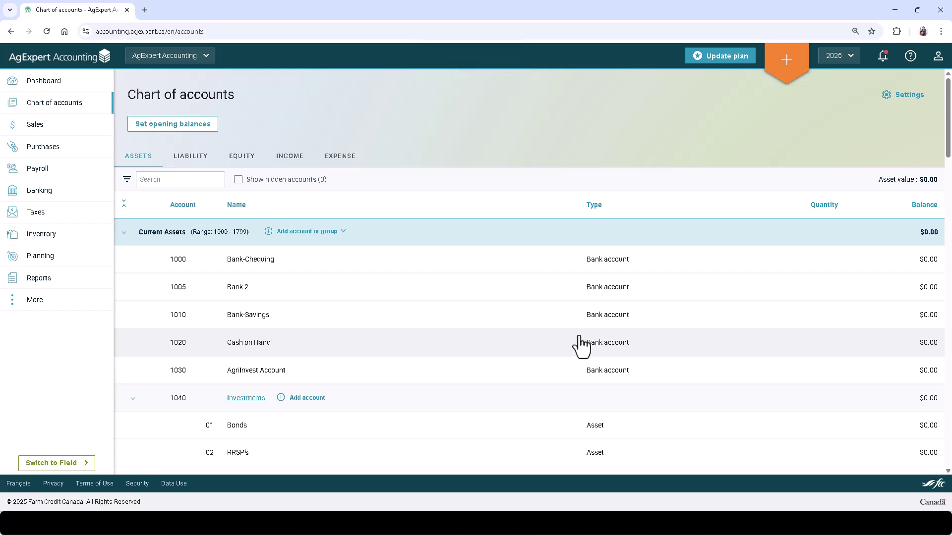
# - Enter opening balances 5000 Bank-Chequing, 250 Bank 2, 50 Bank-Savings, then open Accounts Receivable balances
pyautogui.click(183, 127)
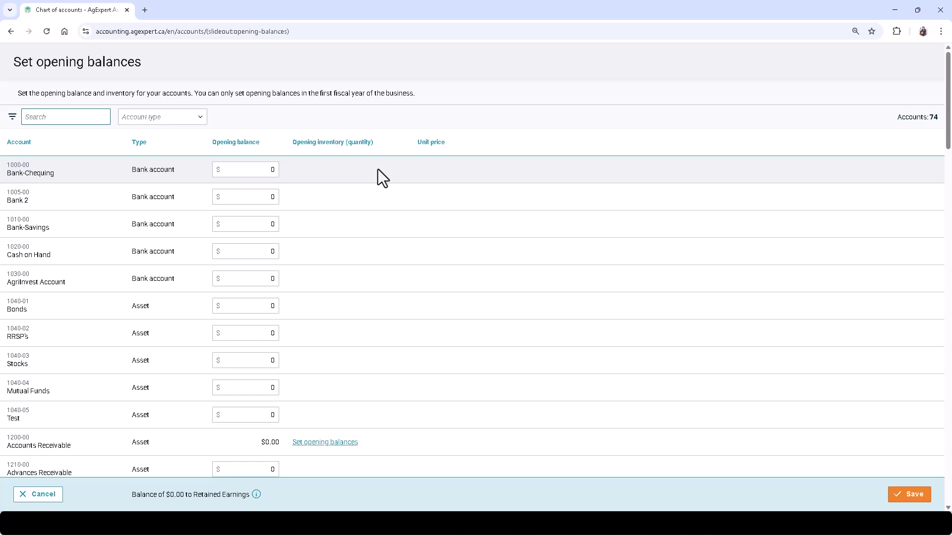
pyautogui.click(255, 173)
pyautogui.write('5000')
pyautogui.click(253, 197)
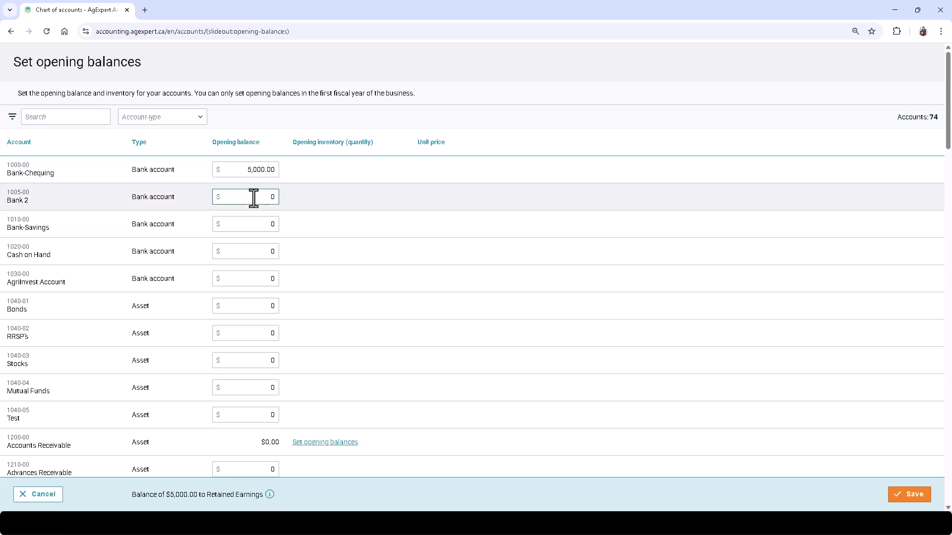
pyautogui.write('250')
pyautogui.click(246, 224)
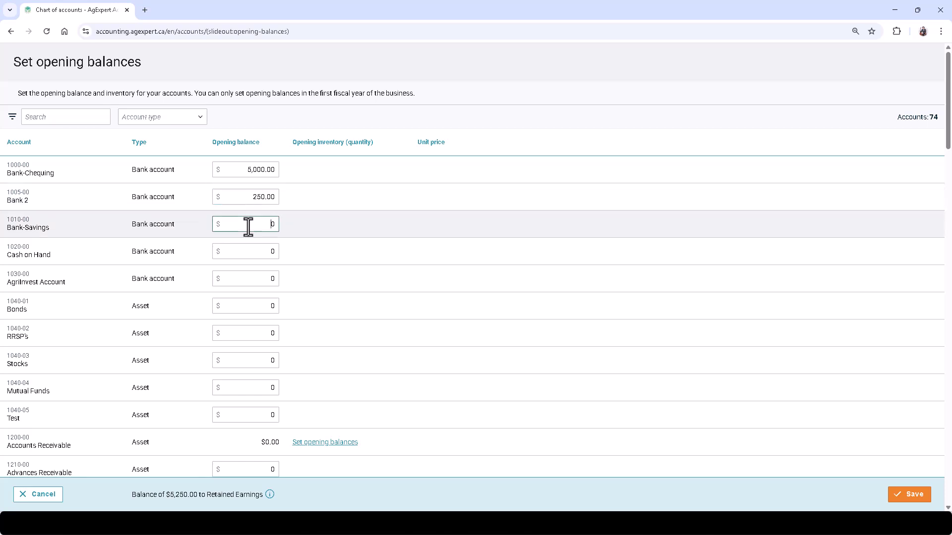
pyautogui.write('500')
pyautogui.scroll(-6, 278, 255)
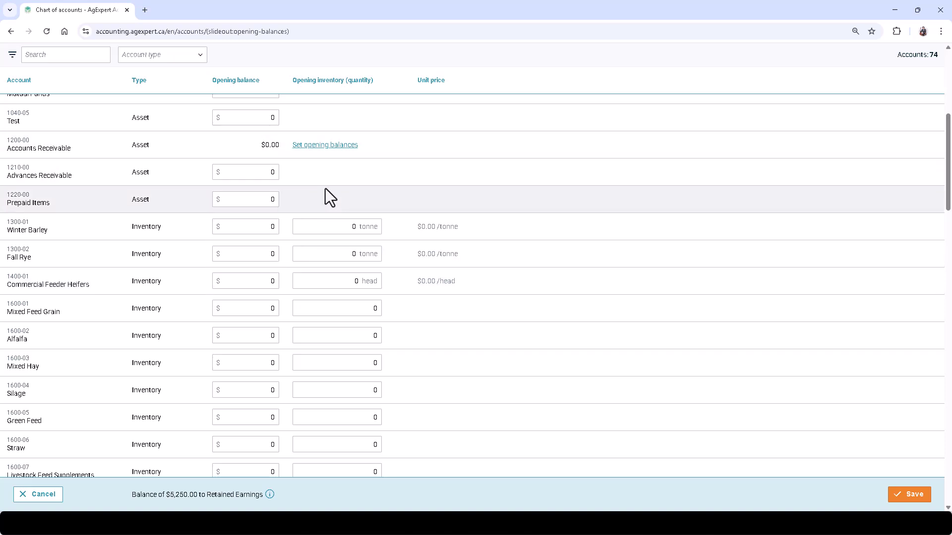
pyautogui.click(325, 144)
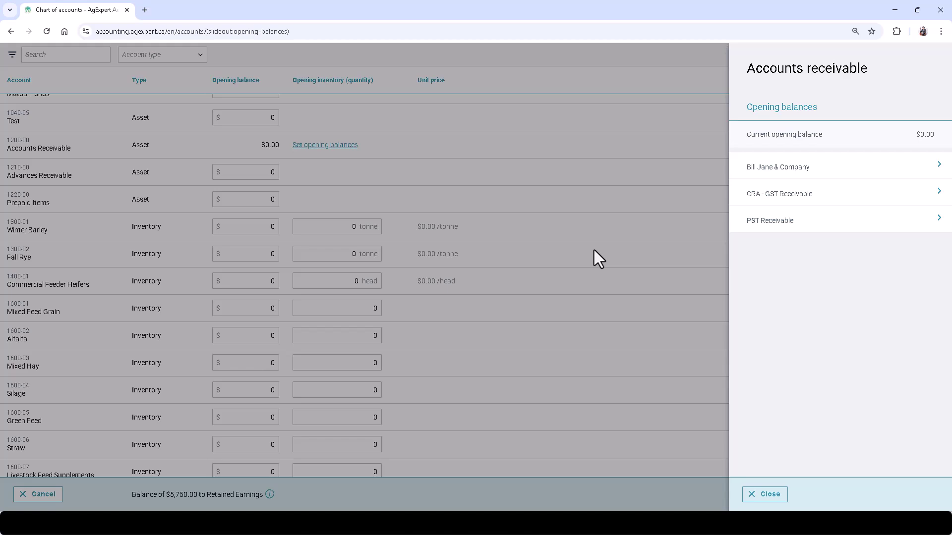
# - Add a -600 line for 1298-00 GST Paid under CRA - GST Receivable and save
pyautogui.click(771, 198)
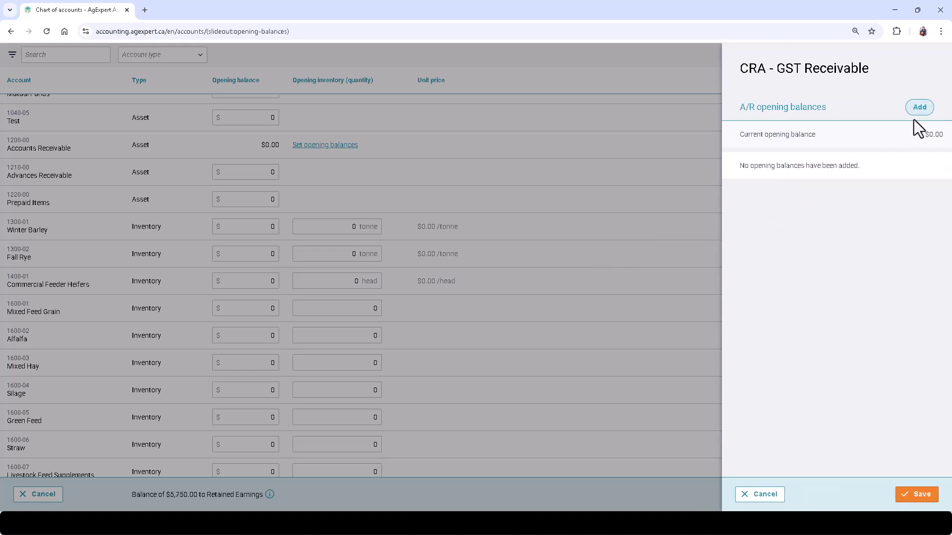
pyautogui.click(918, 108)
pyautogui.scroll(-3, 876, 214)
pyautogui.scroll(-1, 875, 213)
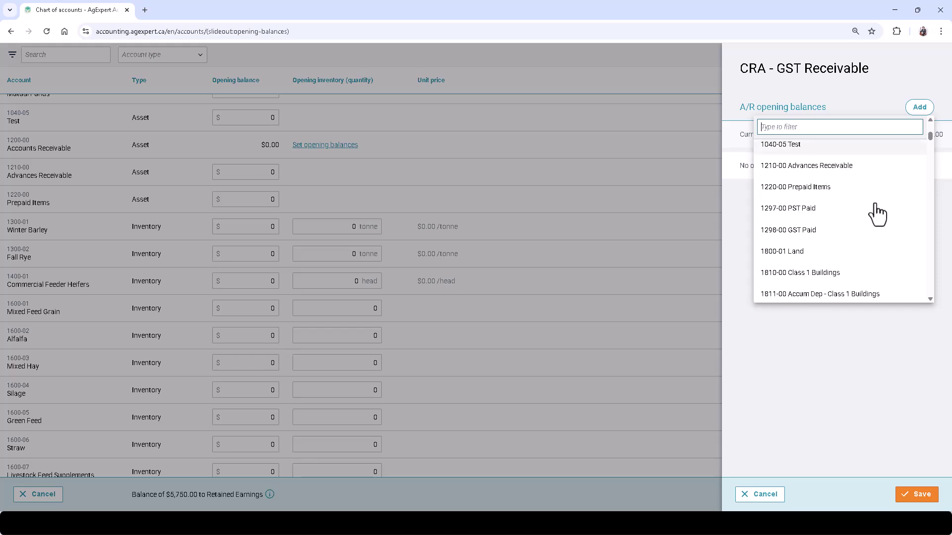
pyautogui.click(801, 231)
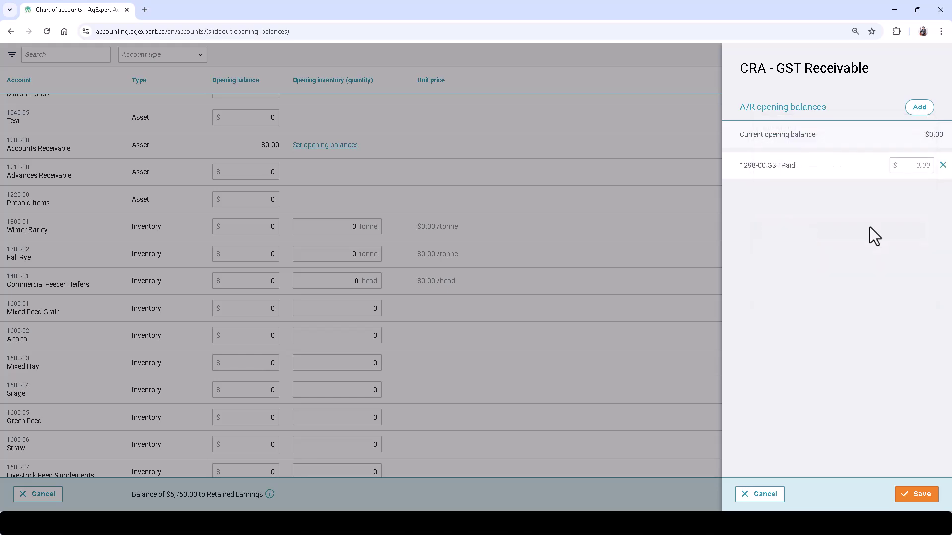
pyautogui.click(913, 167)
pyautogui.click(912, 167)
pyautogui.write('-600')
pyautogui.click(917, 494)
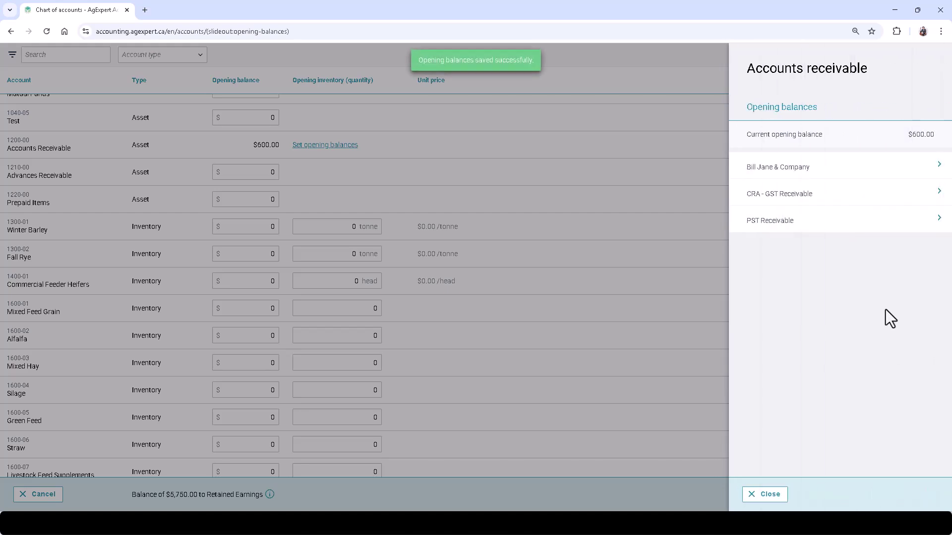
pyautogui.click(773, 494)
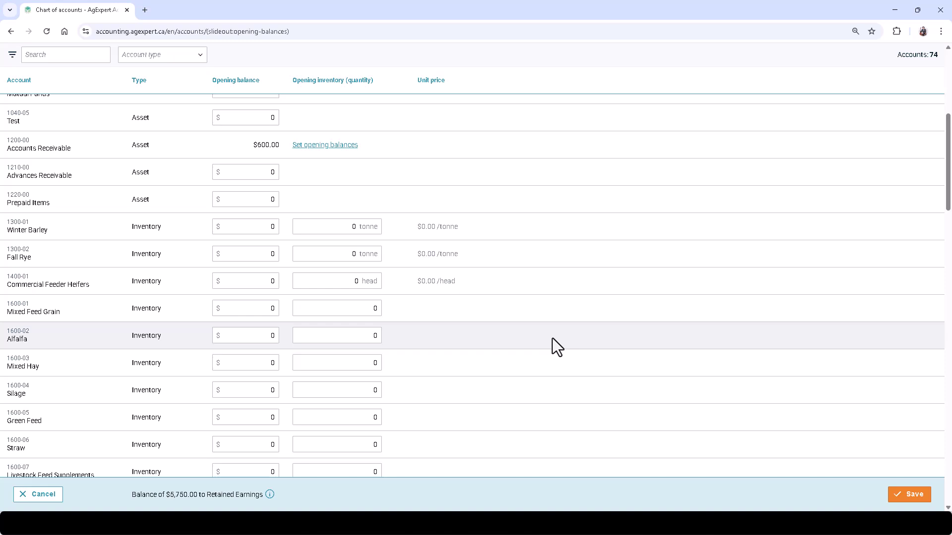
# - Check the $5,750.00 retained earnings balance and save all the entered opening balances
pyautogui.scroll(-12, 552, 338)
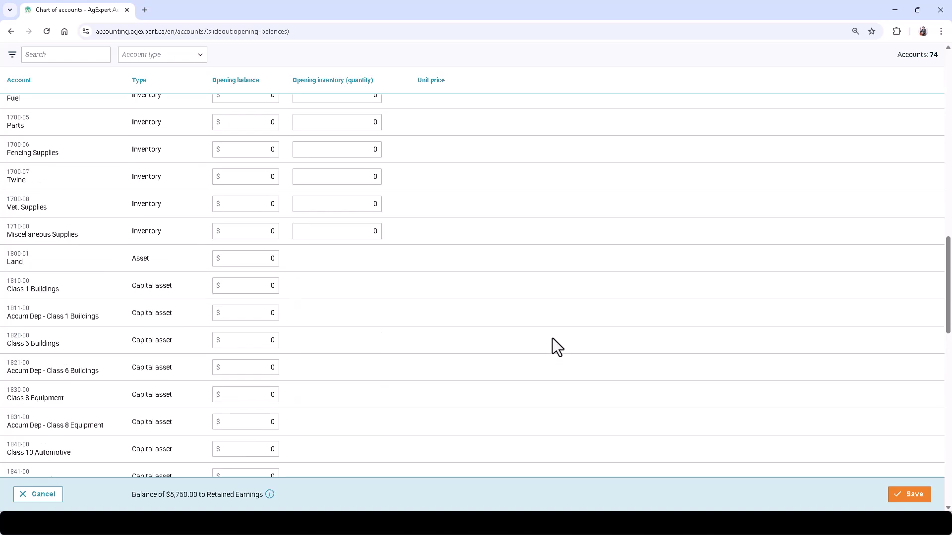
pyautogui.scroll(-3, 553, 338)
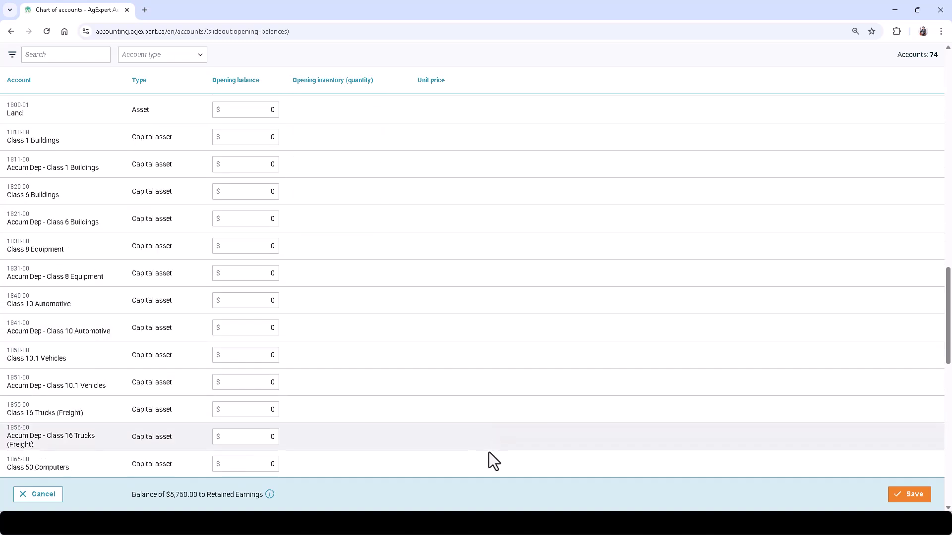
pyautogui.moveTo(264, 495); pyautogui.dragTo(131, 495)
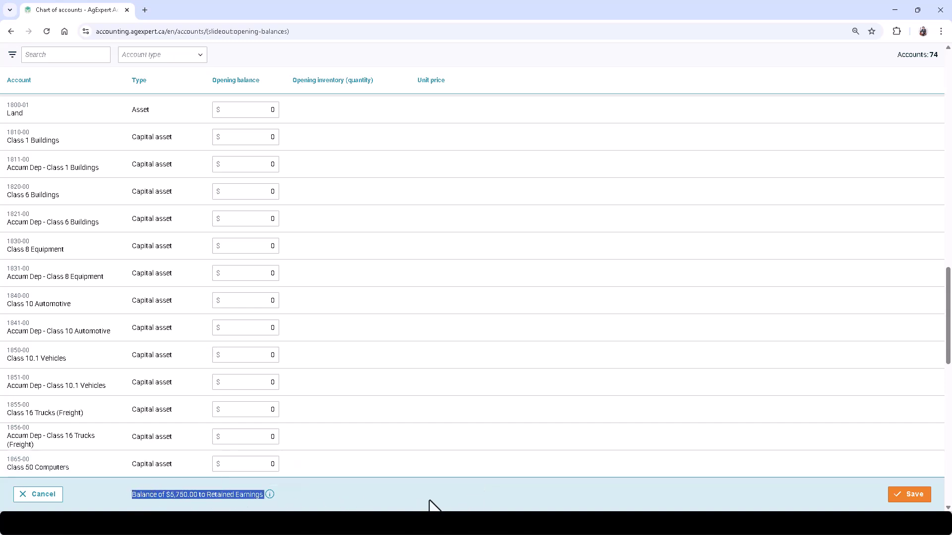
pyautogui.click(431, 504)
pyautogui.click(908, 495)
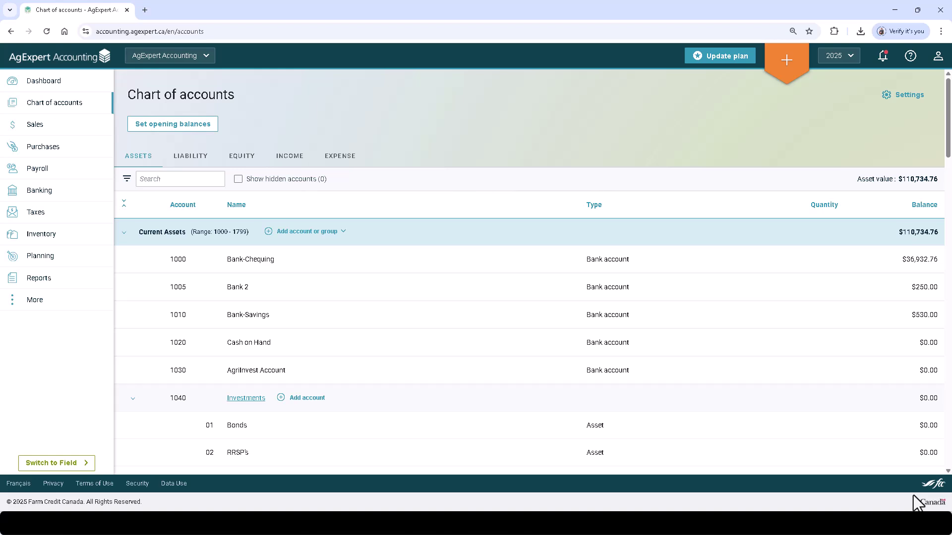
# - Browse Sales transactions, Customers and Purchases, peeking at each row's options, ending on the $600.00 withdrawal
pyautogui.click(95, 130)
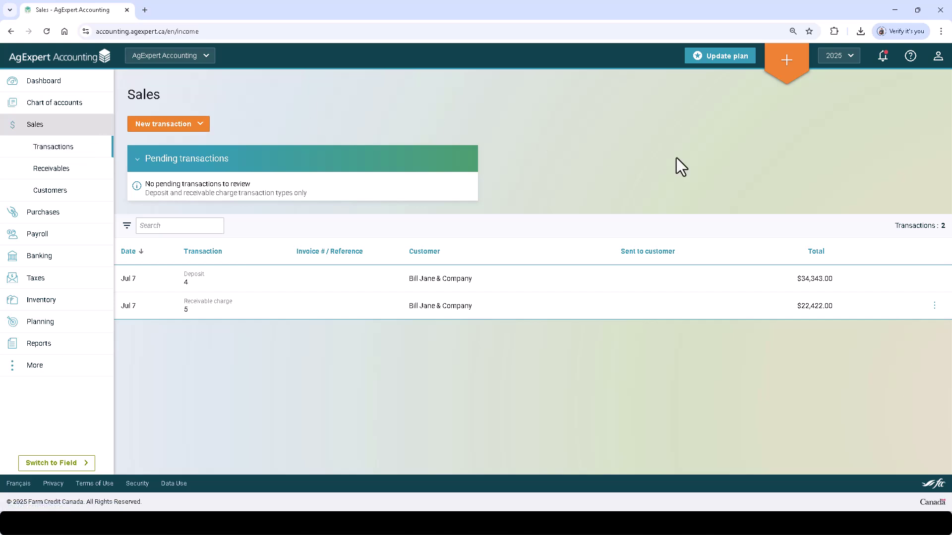
pyautogui.click(934, 307)
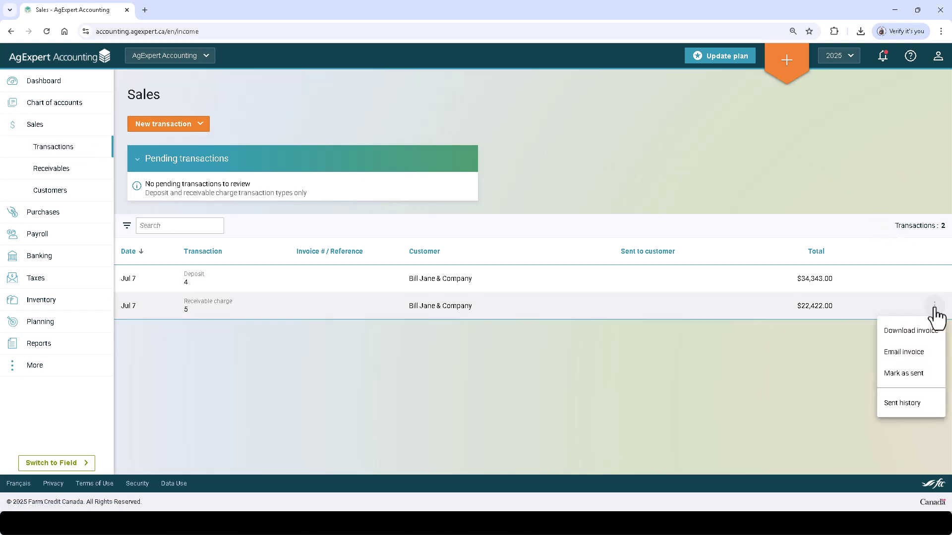
pyautogui.click(777, 174)
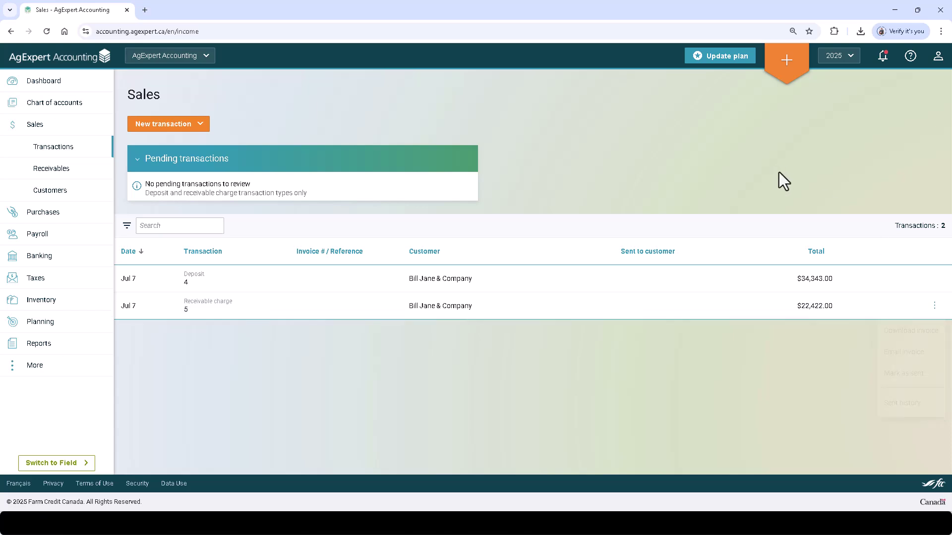
pyautogui.click(73, 194)
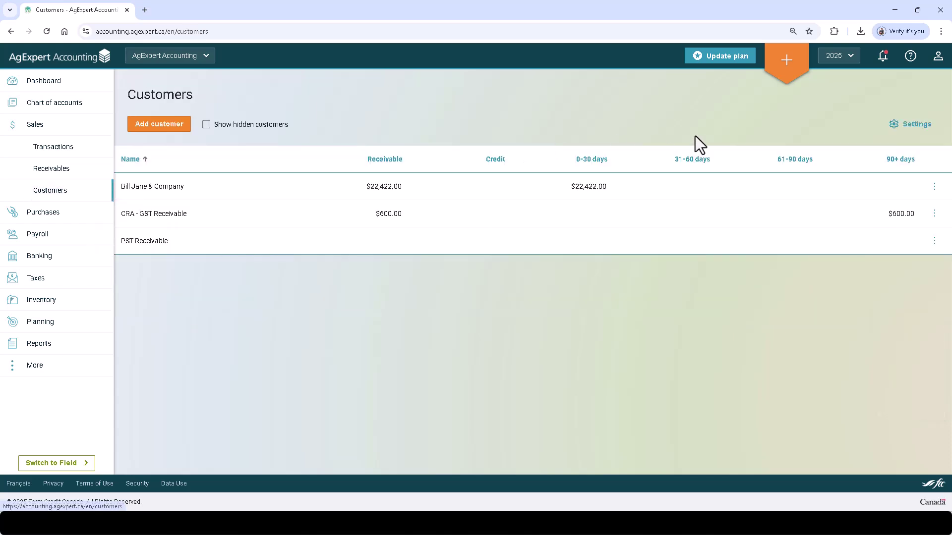
pyautogui.click(933, 187)
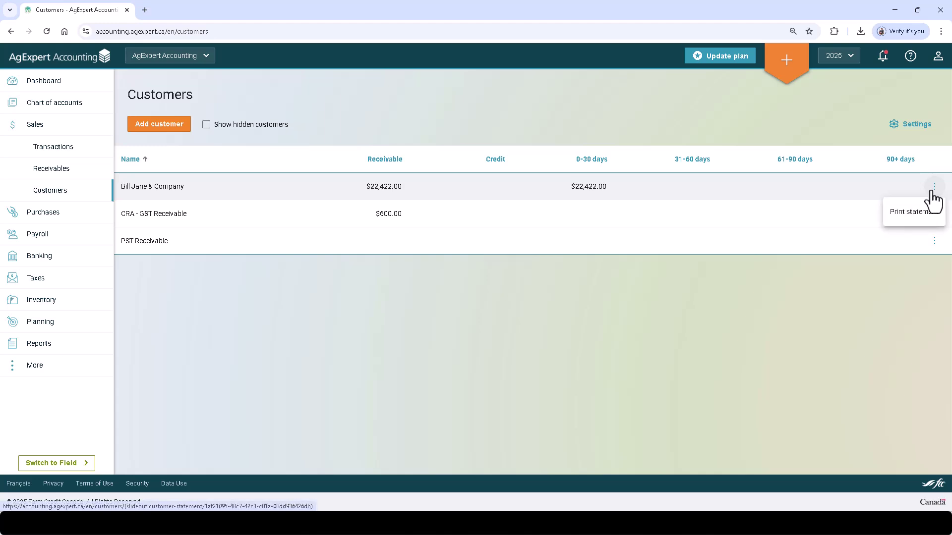
pyautogui.click(491, 351)
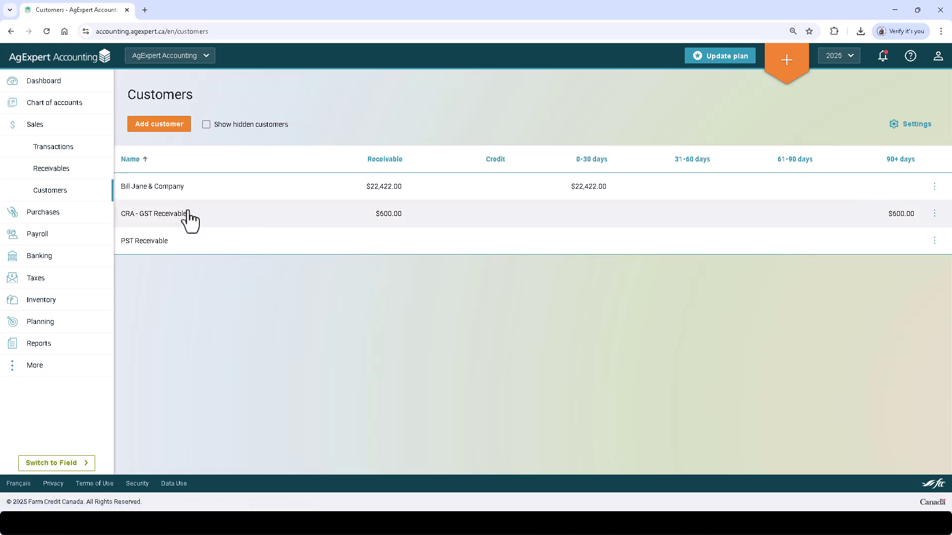
pyautogui.click(85, 215)
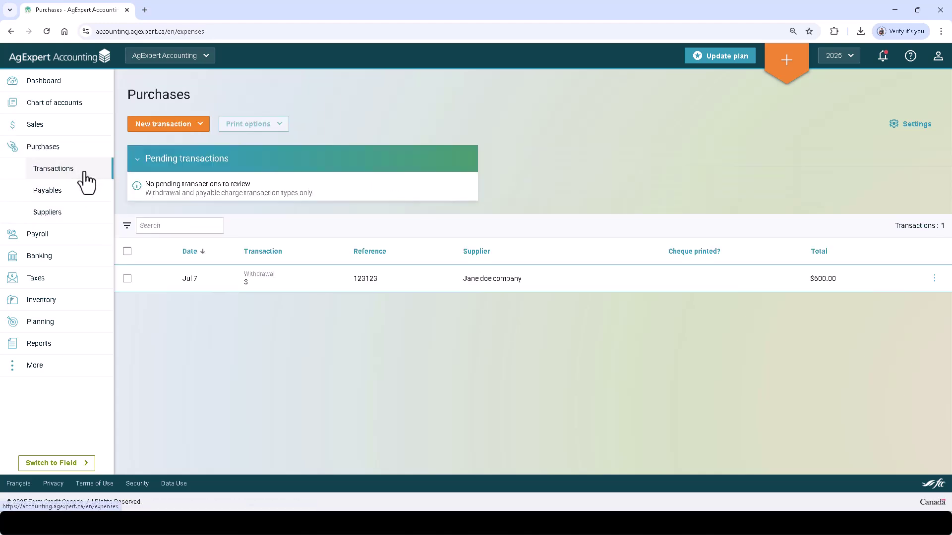
pyautogui.click(933, 279)
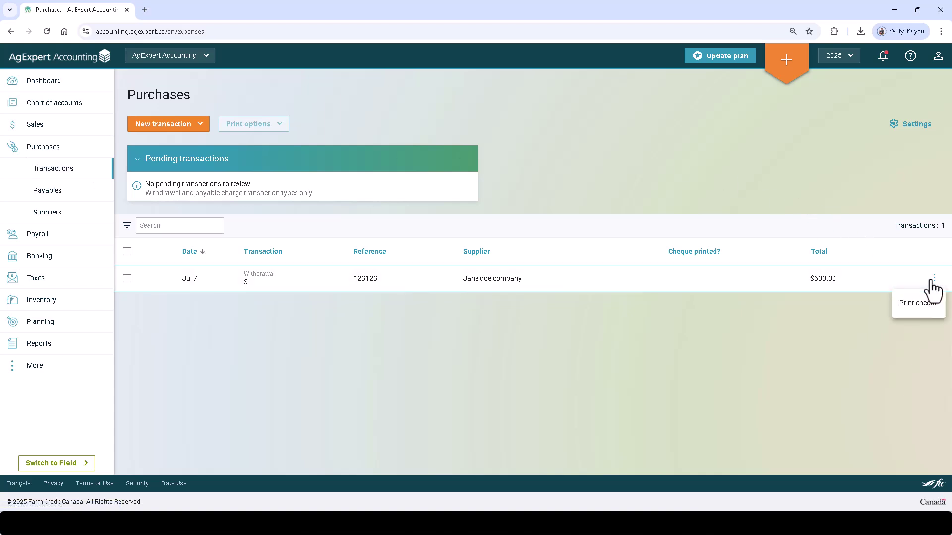
pyautogui.click(707, 191)
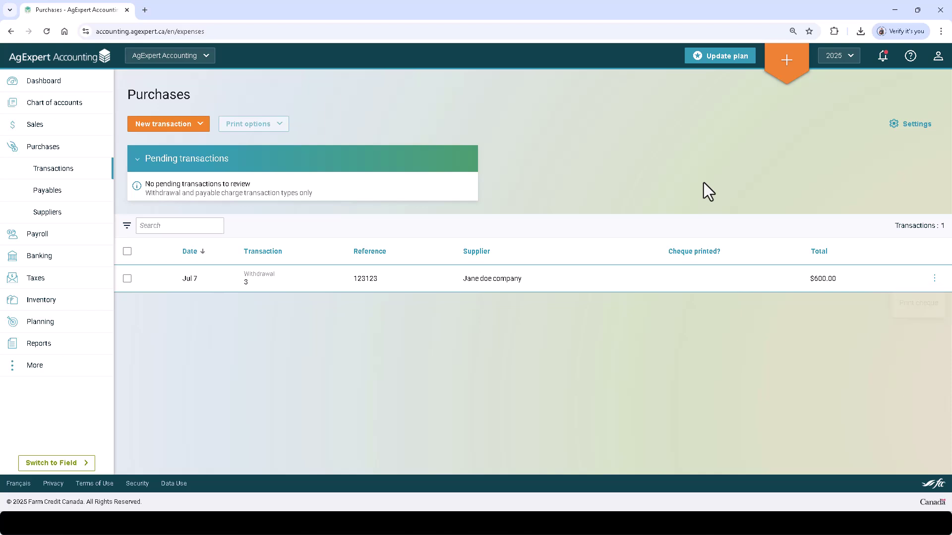
# - Visit Suppliers, Payroll cheques, Employees, Bank reconciliation, Bank accounts, Bank transfers and Import transactions
pyautogui.click(77, 214)
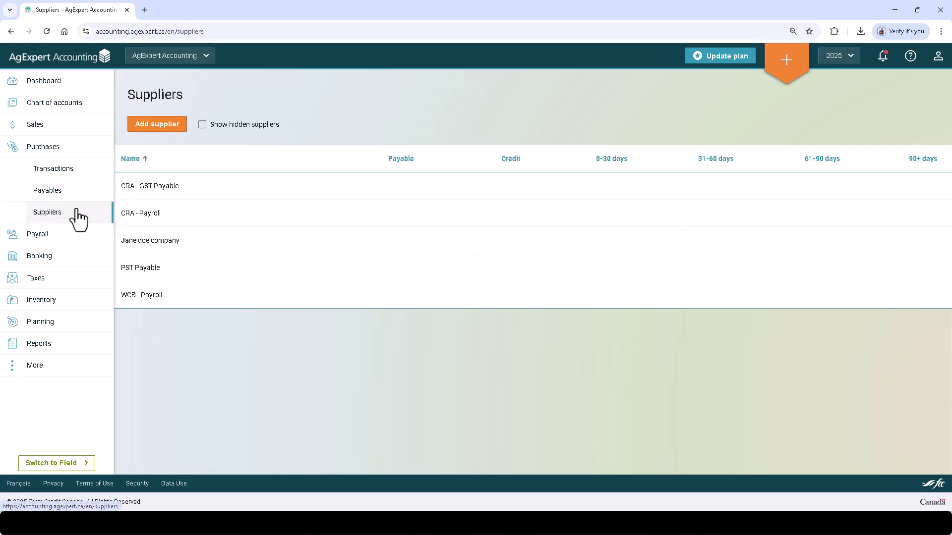
pyautogui.click(74, 236)
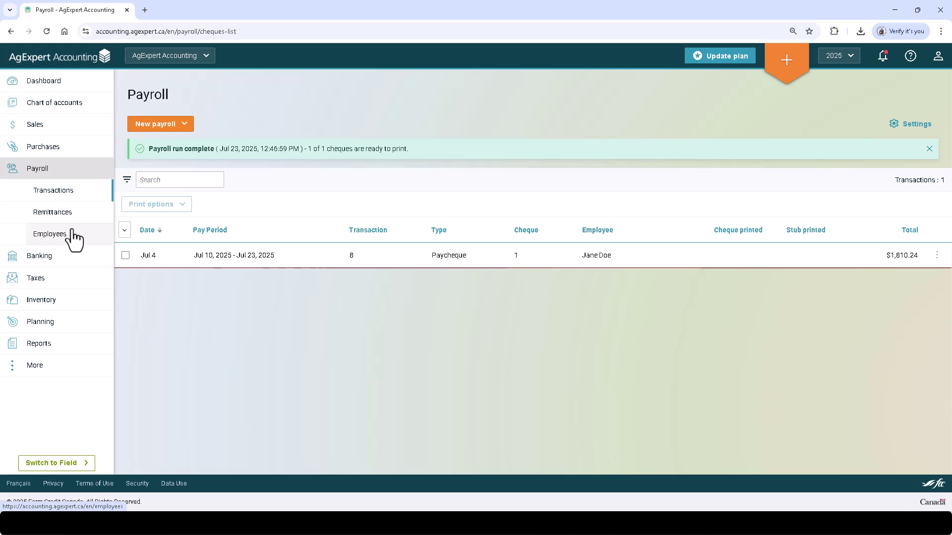
pyautogui.click(74, 238)
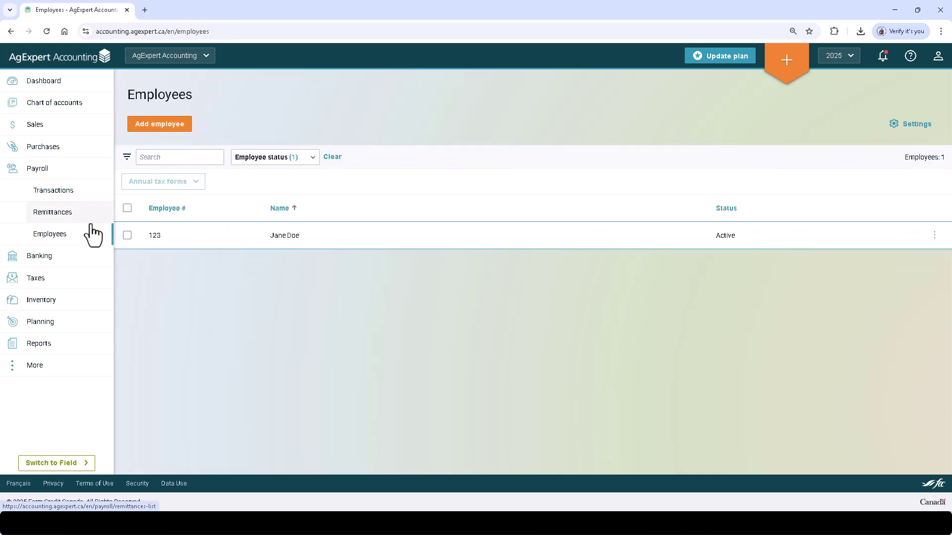
pyautogui.click(78, 257)
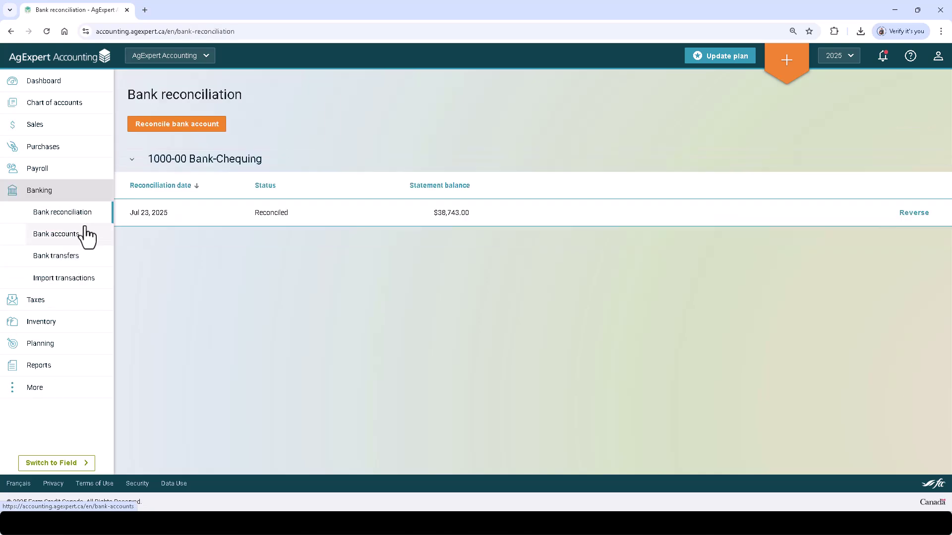
pyautogui.click(87, 237)
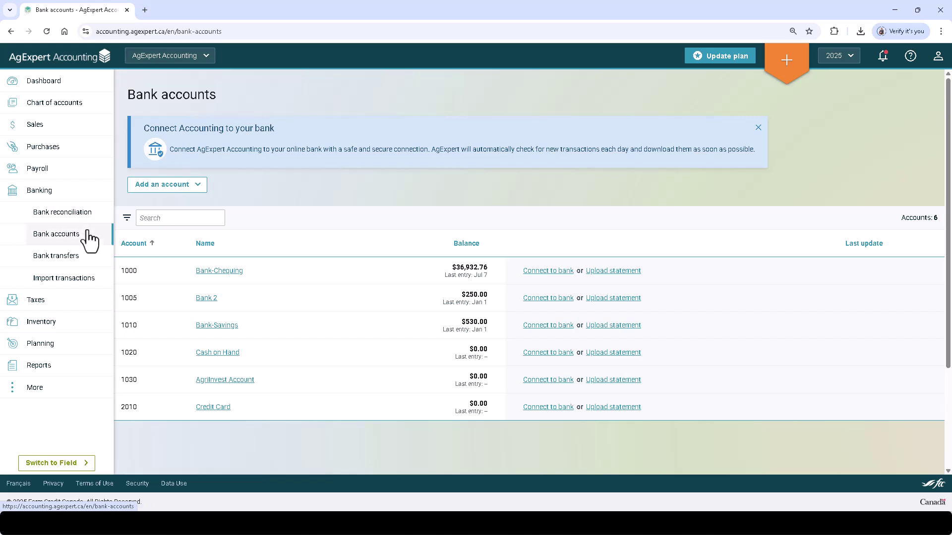
pyautogui.click(88, 257)
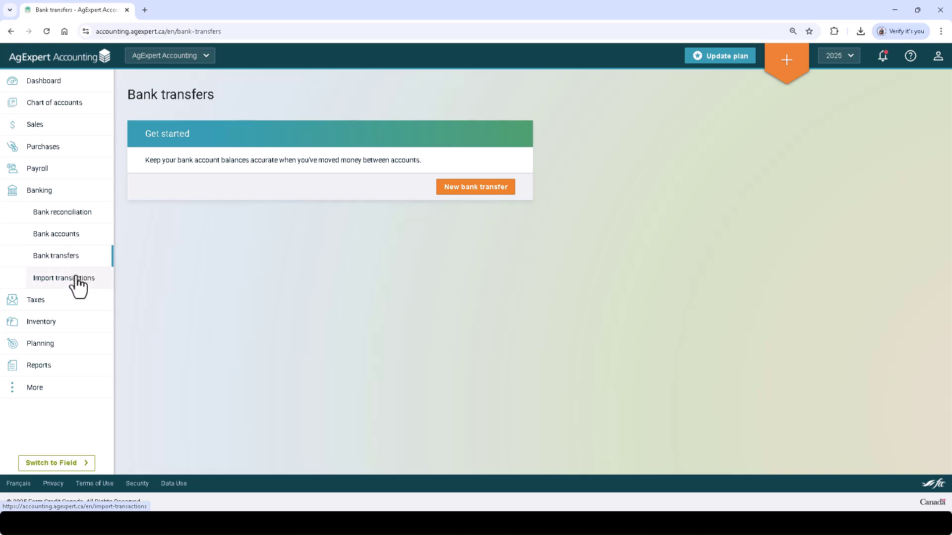
pyautogui.click(77, 280)
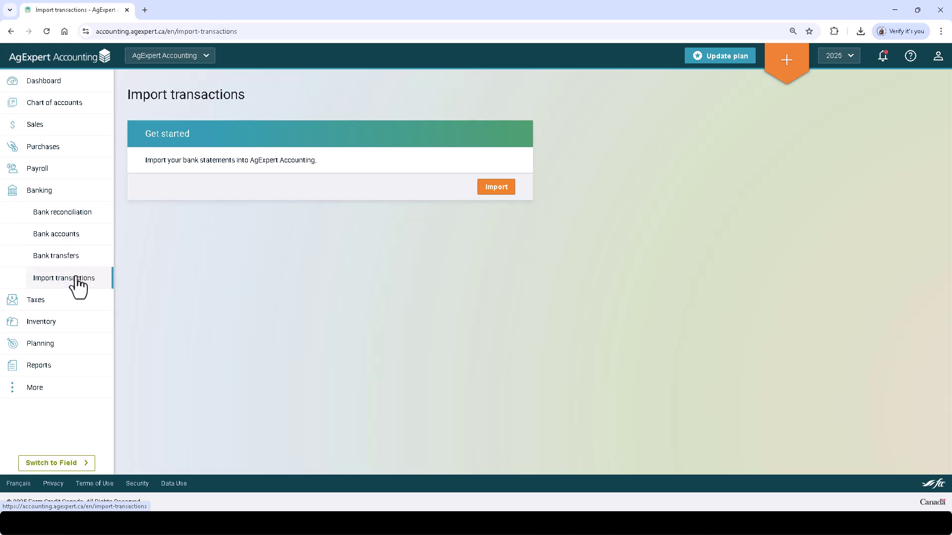
# - Visit GST returns, Inventory, Advanced inventory, Budget and Cash flow pages, then the Reports list
pyautogui.click(70, 298)
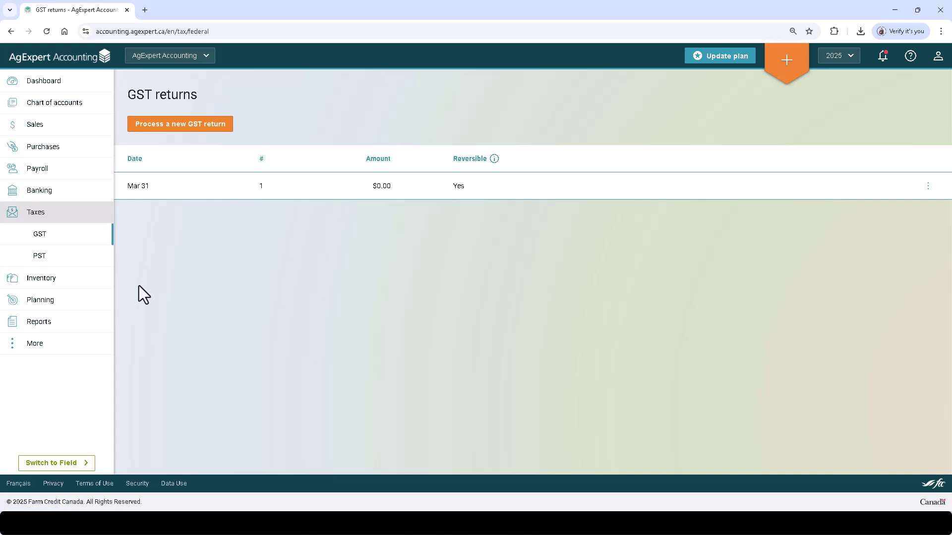
pyautogui.click(79, 280)
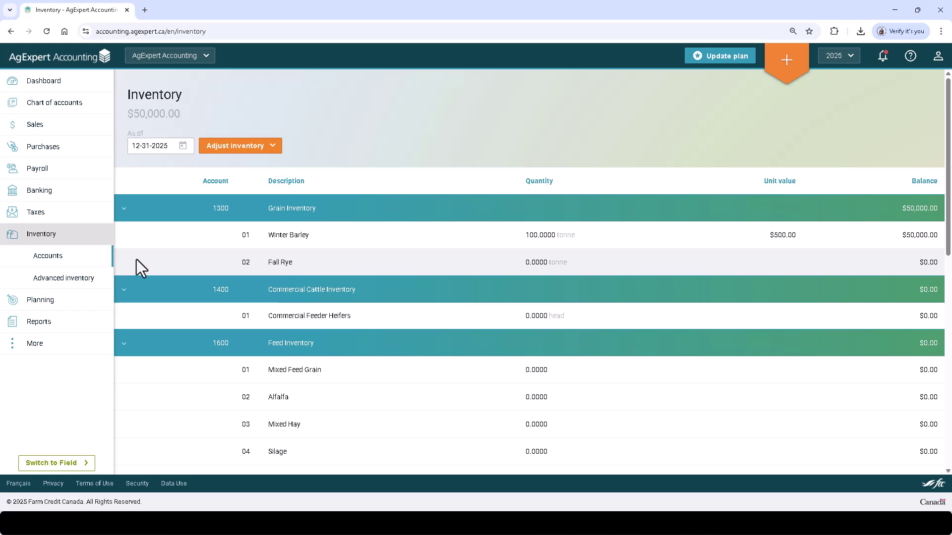
pyautogui.click(79, 278)
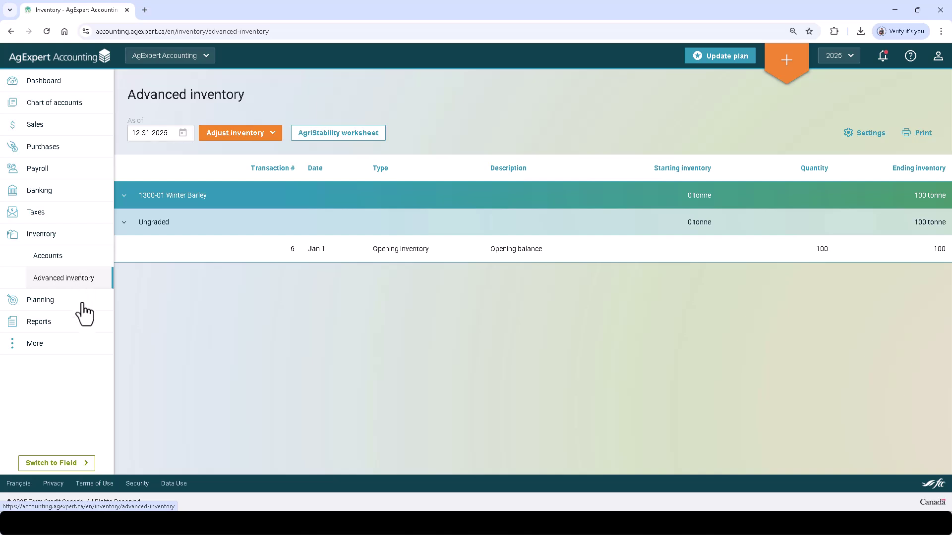
pyautogui.click(83, 303)
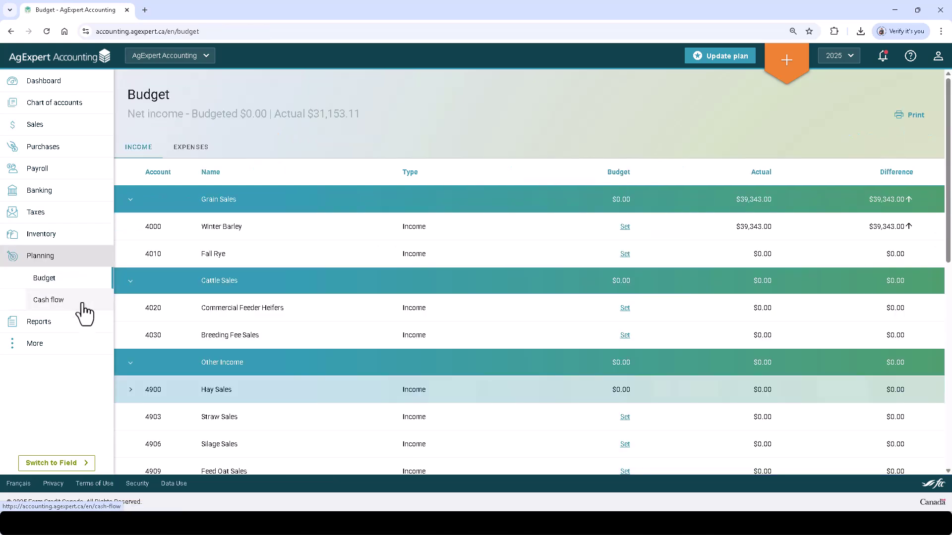
pyautogui.click(83, 305)
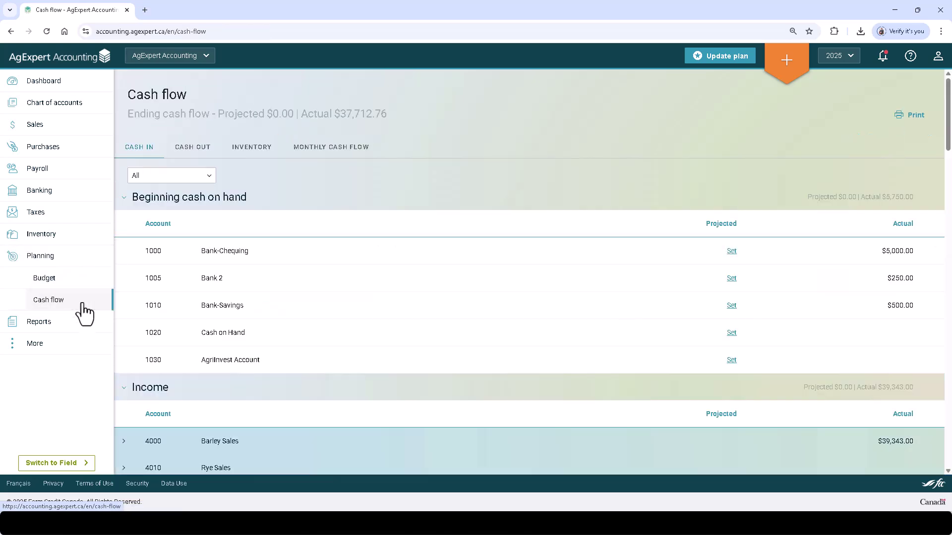
pyautogui.click(77, 323)
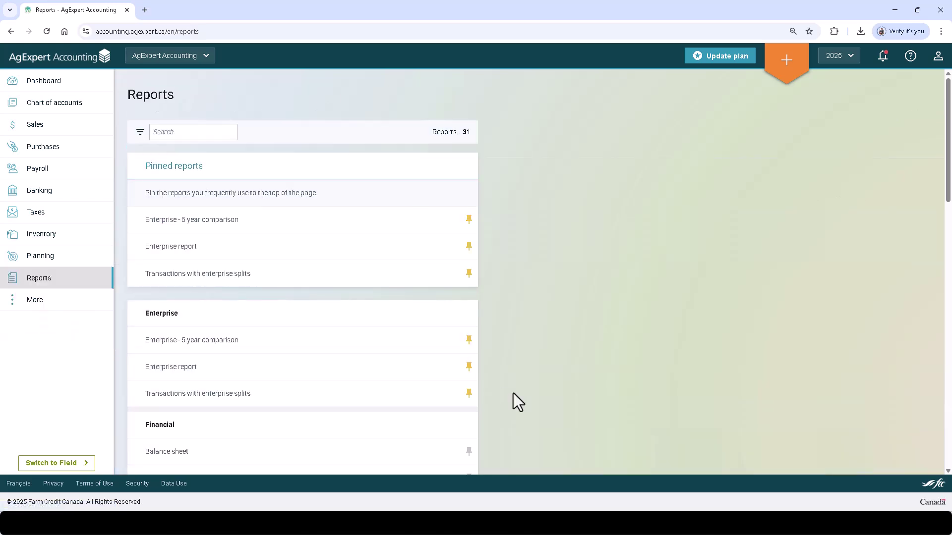
# - Pin the Balance sheet report, then view the Capital assets list
pyautogui.scroll(-1, 522, 399)
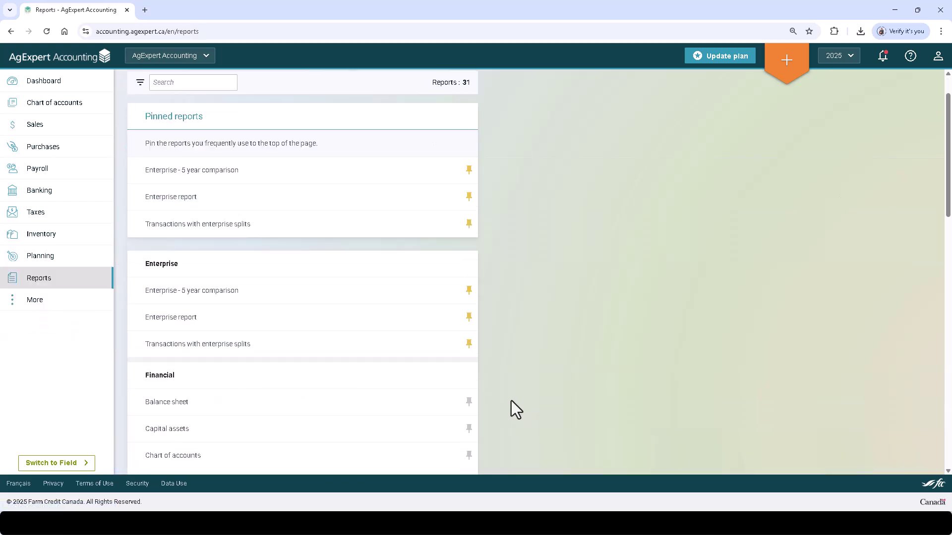
pyautogui.click(468, 402)
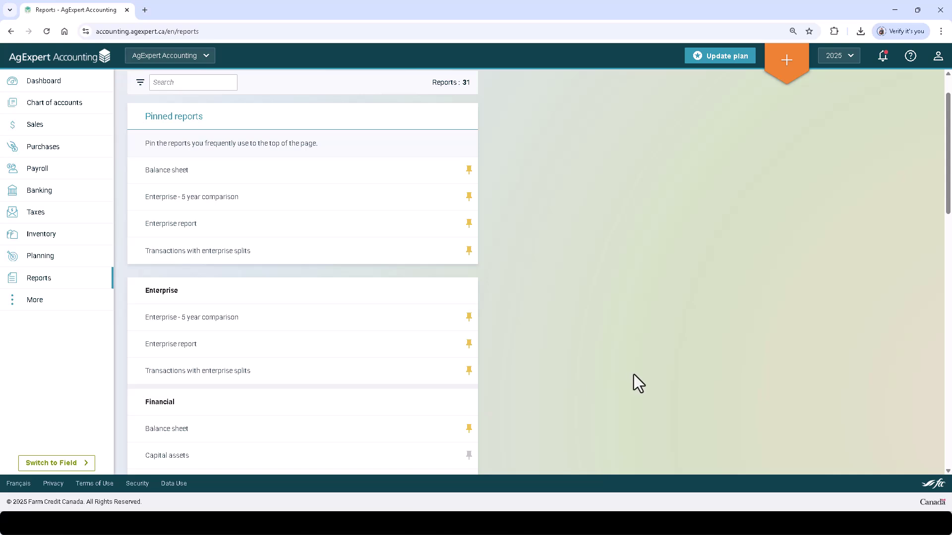
pyautogui.scroll(1, 633, 375)
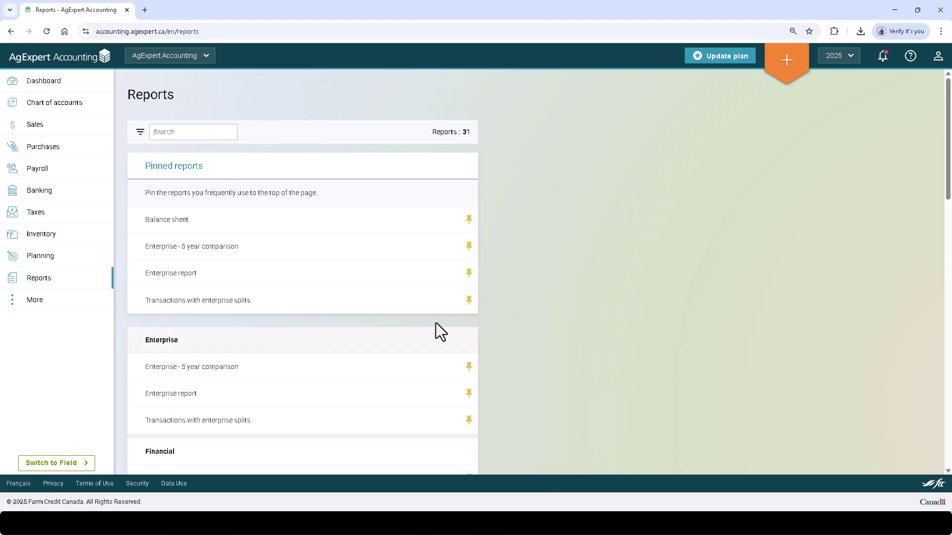
pyautogui.click(77, 308)
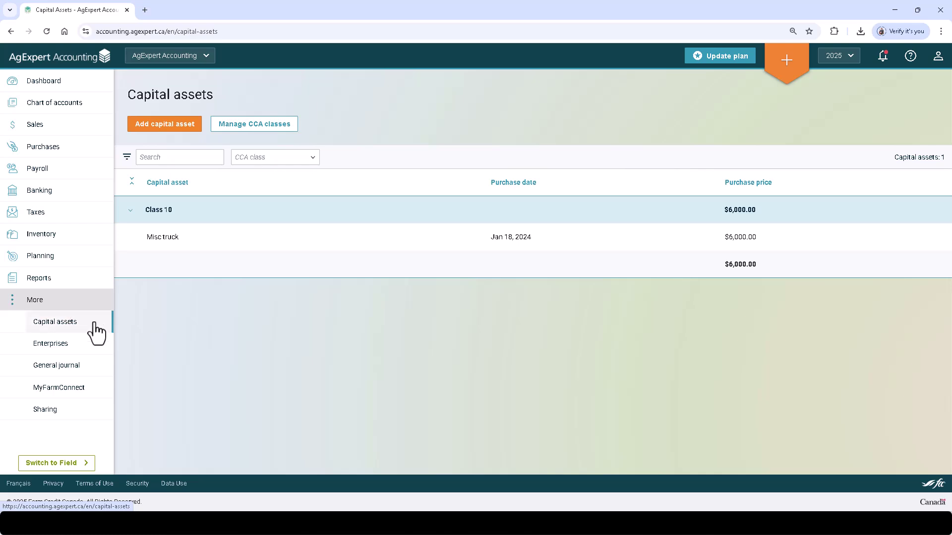
# - Glance at CCA classes, Enterprises and MyFarmConnect, then view the General journal's Jan 1 O.B adjustment
pyautogui.click(280, 128)
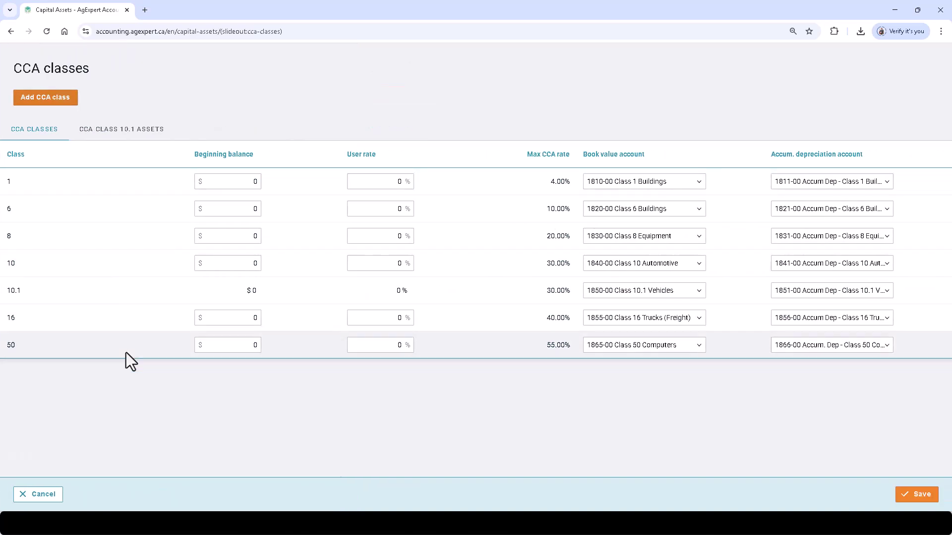
pyautogui.click(50, 497)
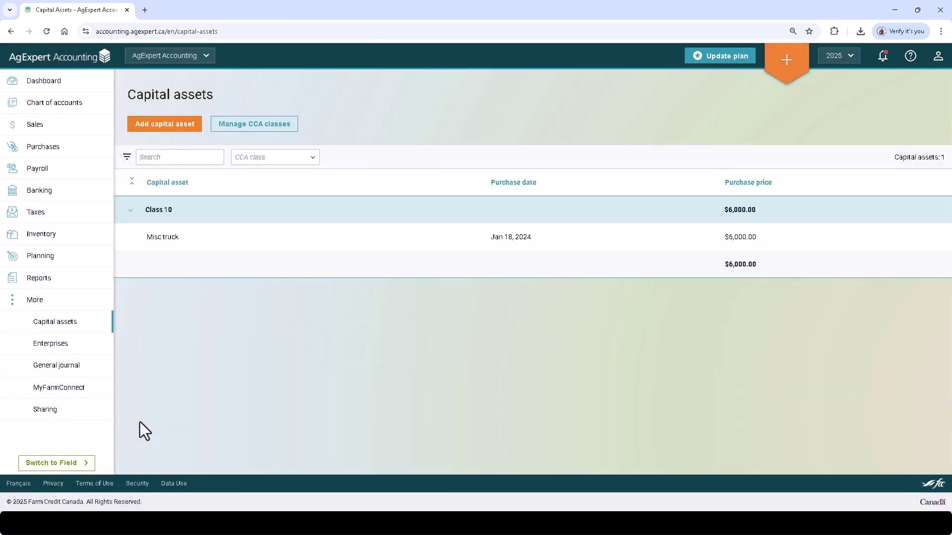
pyautogui.click(75, 350)
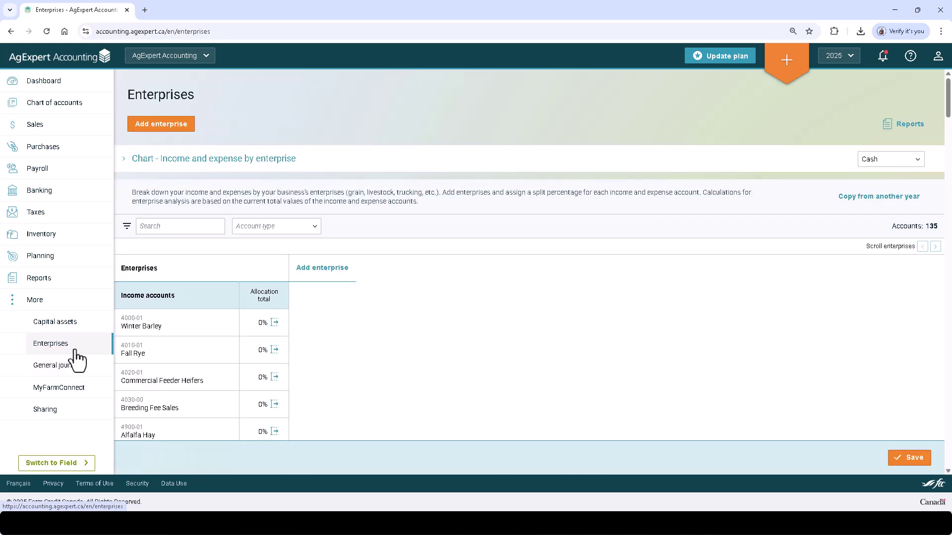
pyautogui.click(85, 400)
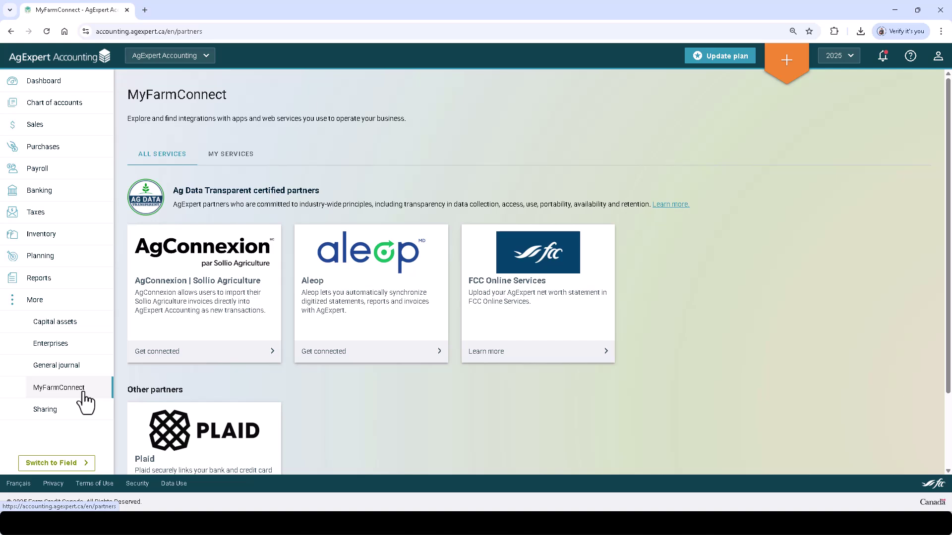
pyautogui.click(96, 371)
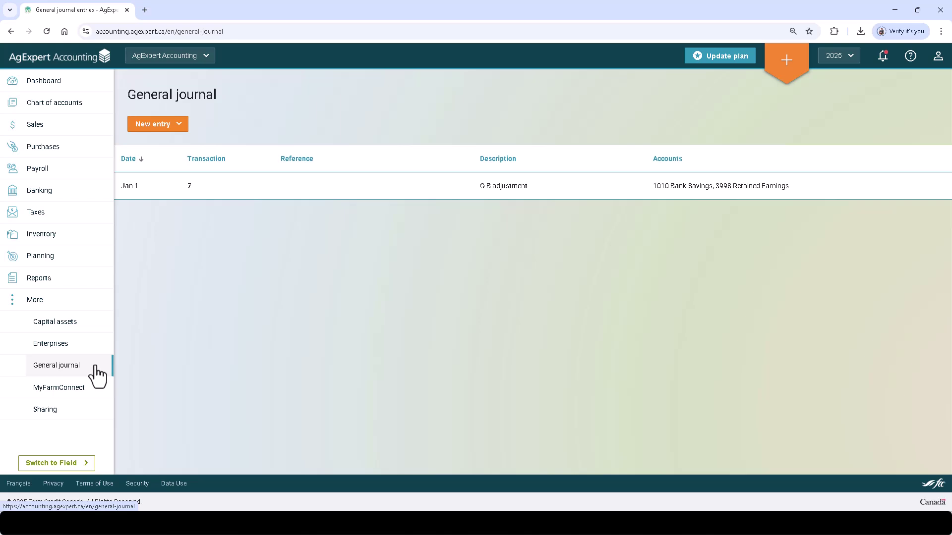
# - On the Sharing page, cancel a Share access invitation, close the business-switch list, and return to the Dashboard
pyautogui.click(94, 415)
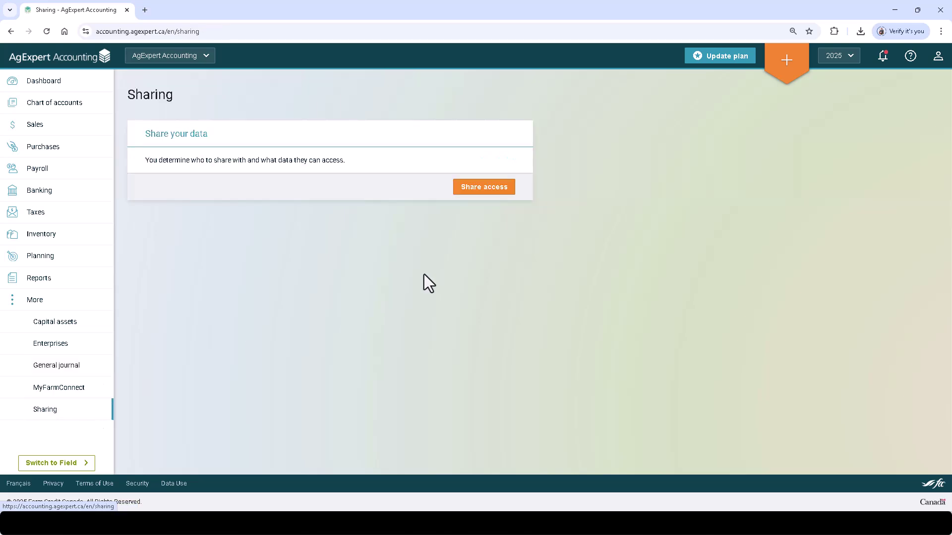
pyautogui.click(487, 188)
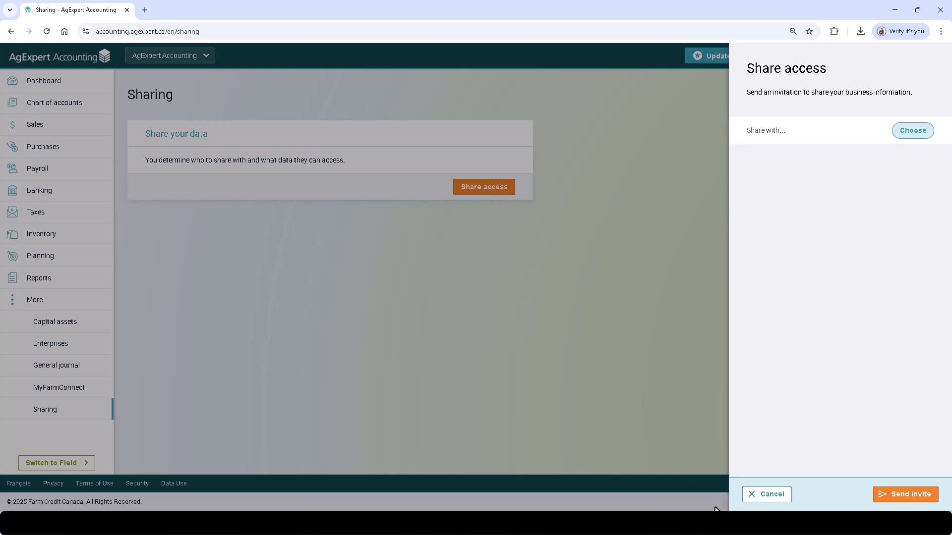
pyautogui.click(763, 494)
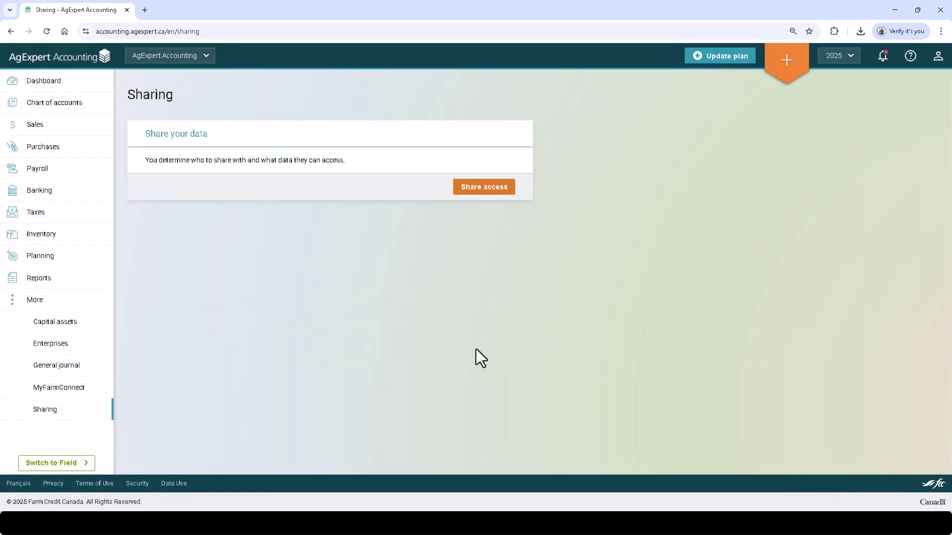
pyautogui.click(85, 468)
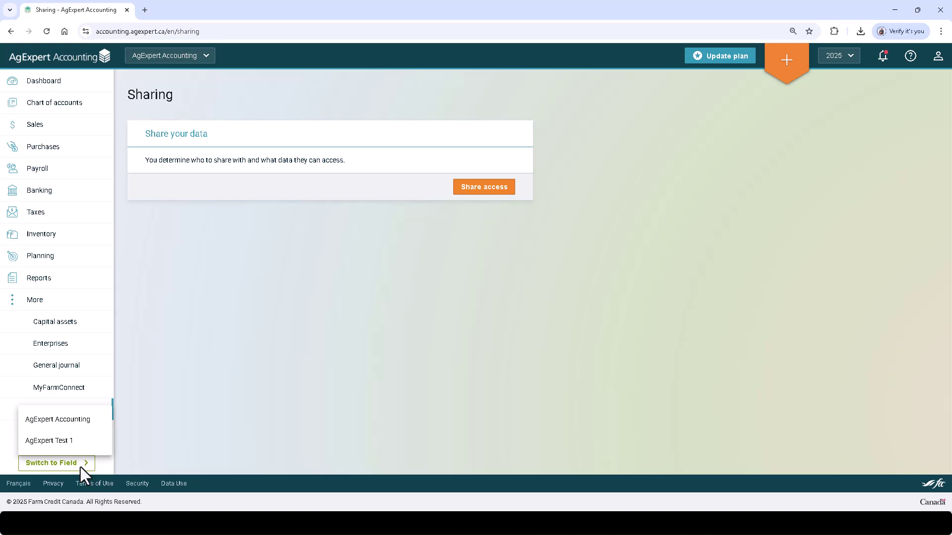
pyautogui.click(231, 405)
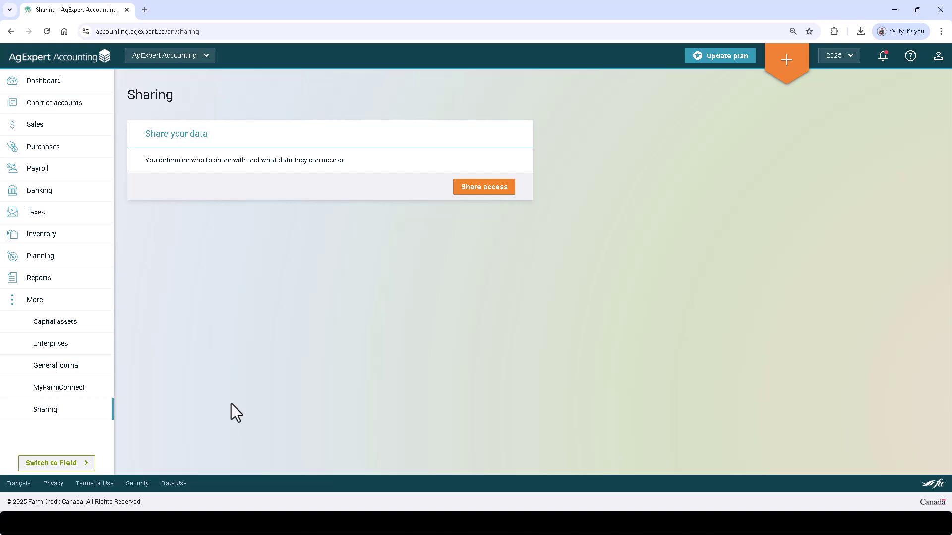
pyautogui.click(78, 58)
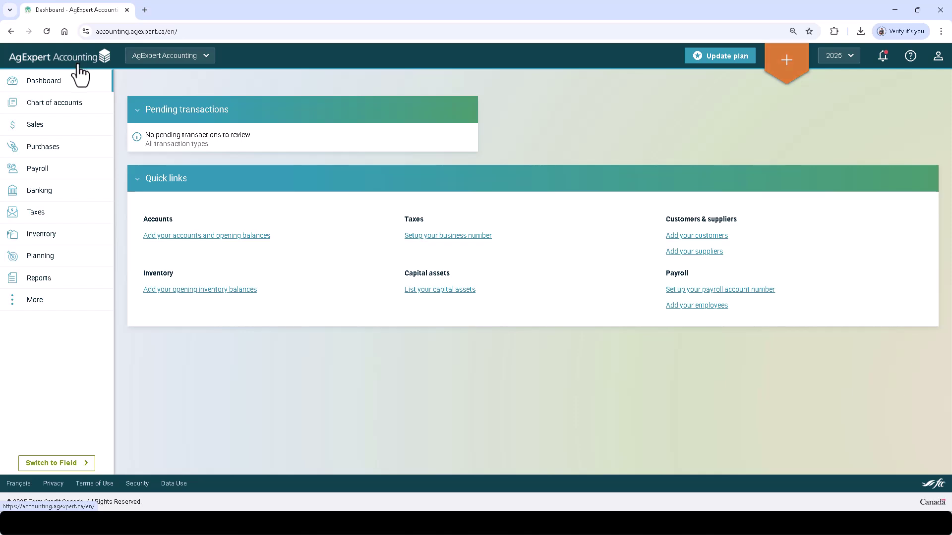
pyautogui.click(787, 67)
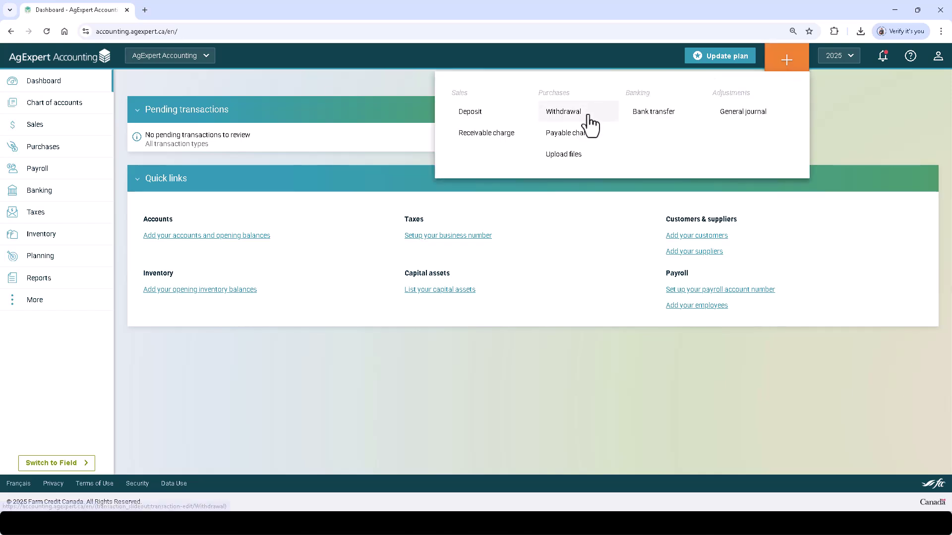
pyautogui.click(590, 126)
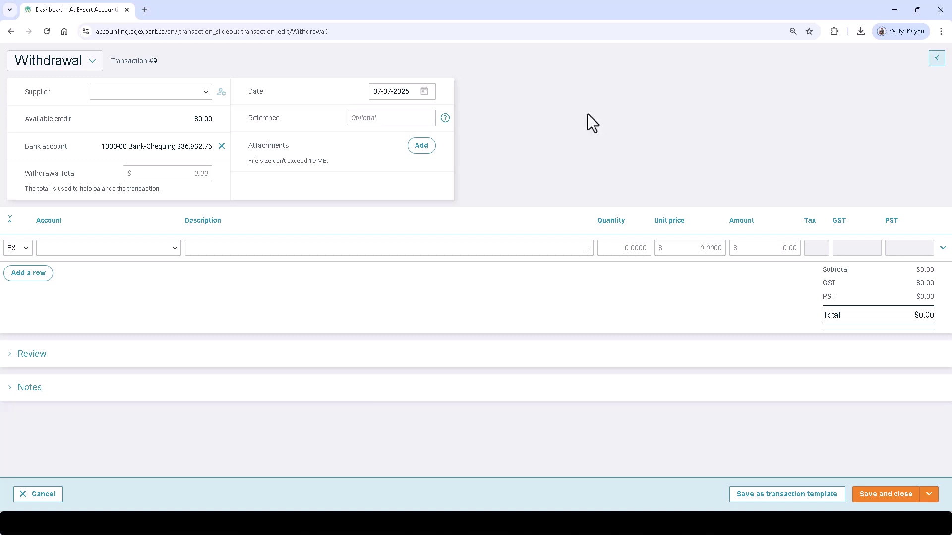
pyautogui.click(98, 79)
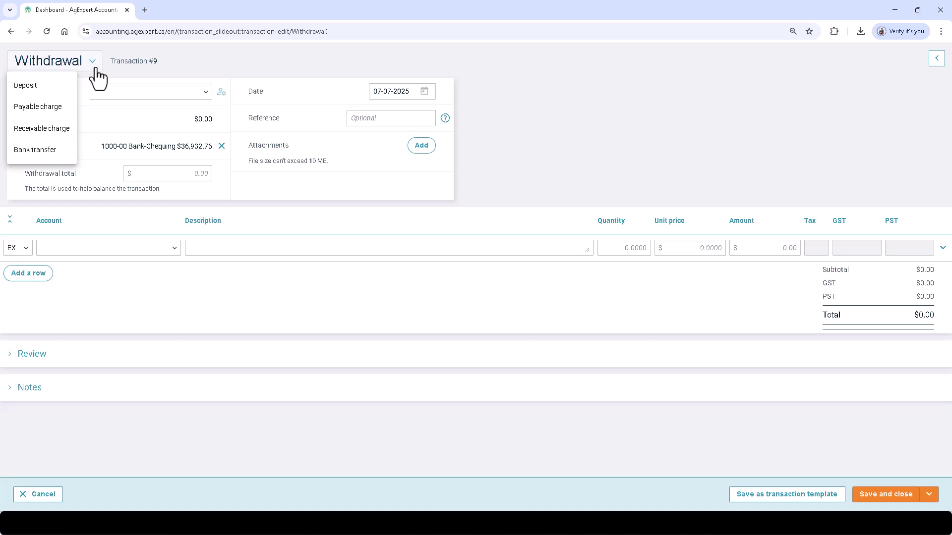
pyautogui.click(559, 128)
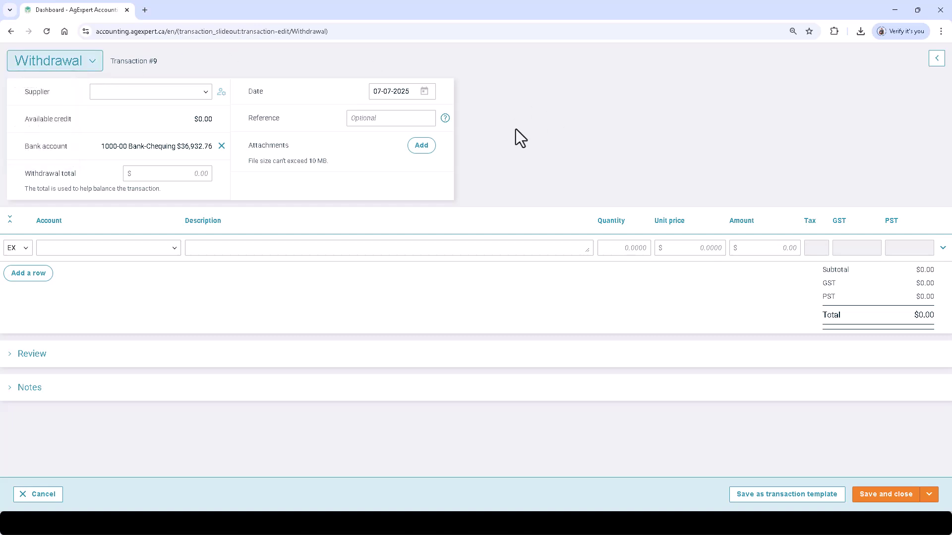
pyautogui.click(22, 503)
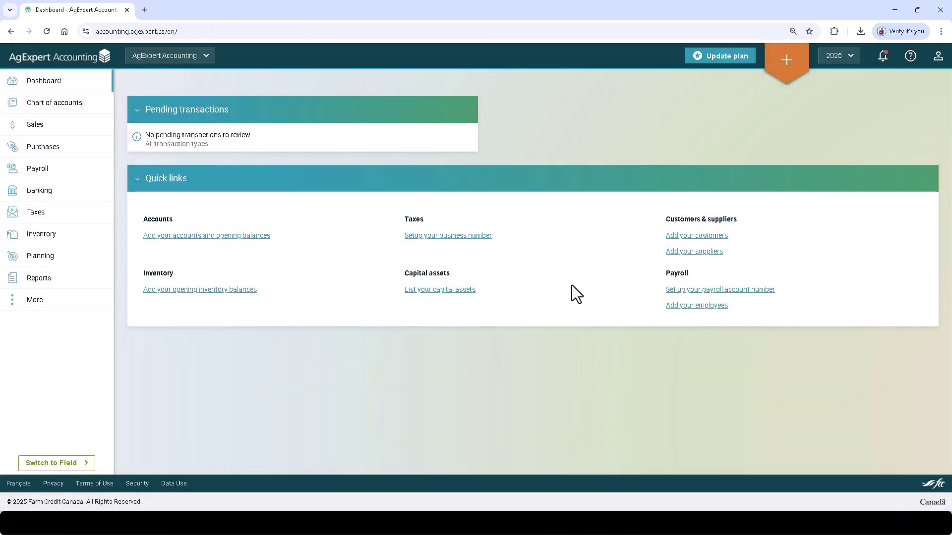
# - Start a new withdrawal for the supplier with reference 123, dated 07-08-2025
pyautogui.click(778, 64)
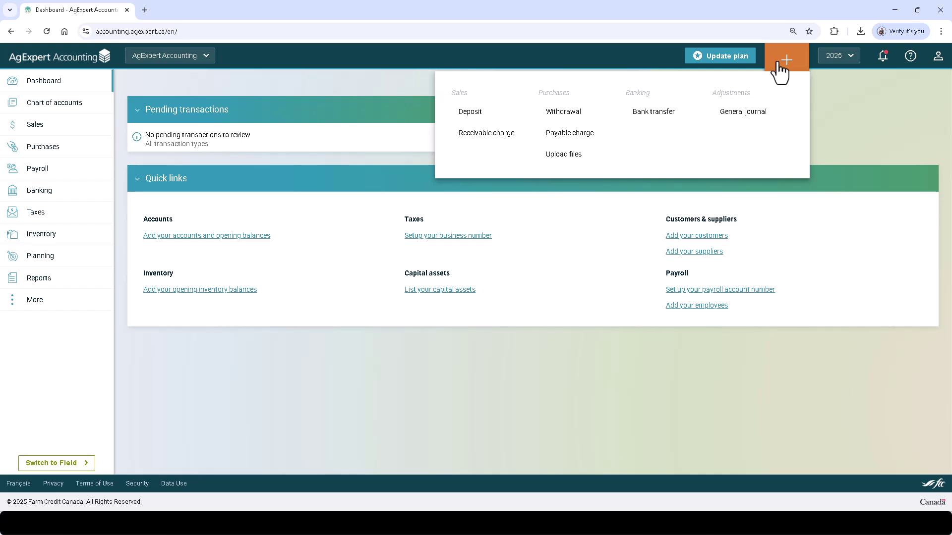
pyautogui.click(581, 116)
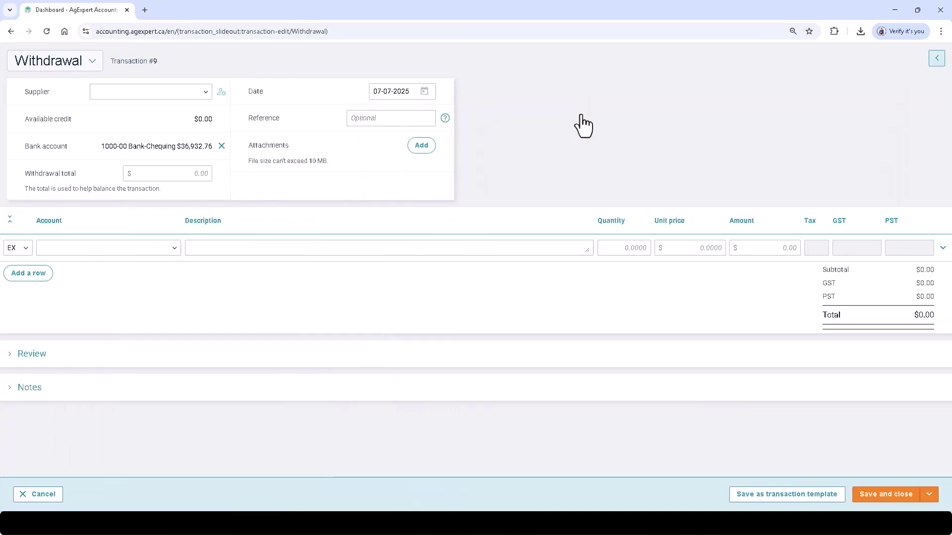
pyautogui.click(193, 96)
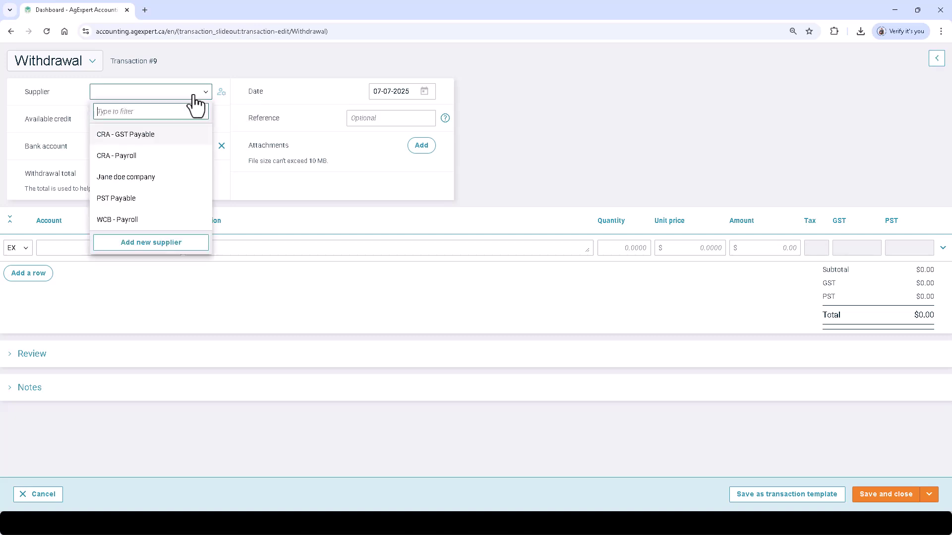
pyautogui.click(182, 178)
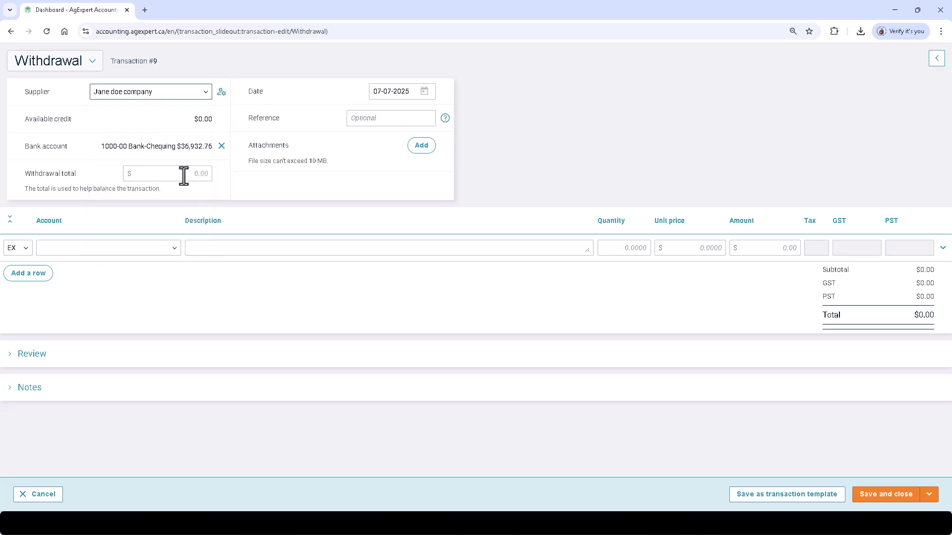
pyautogui.click(375, 118)
pyautogui.write('123')
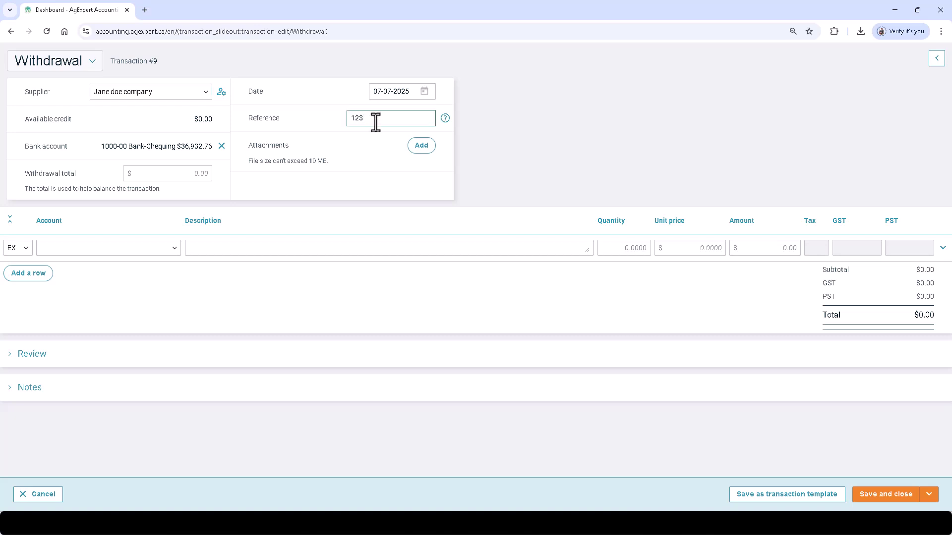
pyautogui.click(424, 92)
pyautogui.click(417, 191)
# - Add an EX line to 5000-00 Fertilizer & Lime, 'Lime expense', 6,000, GST-in-amount tax code
pyautogui.click(24, 249)
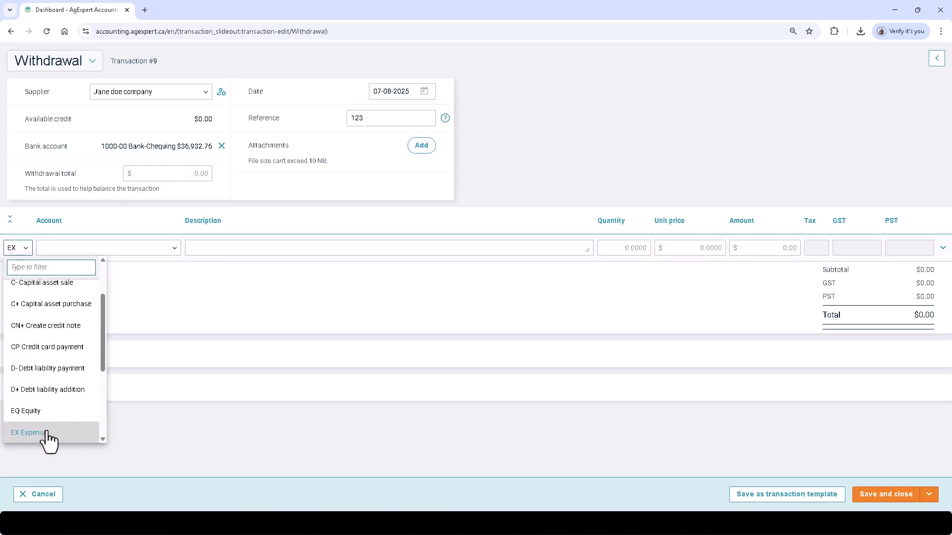
pyautogui.scroll(2, 47, 439)
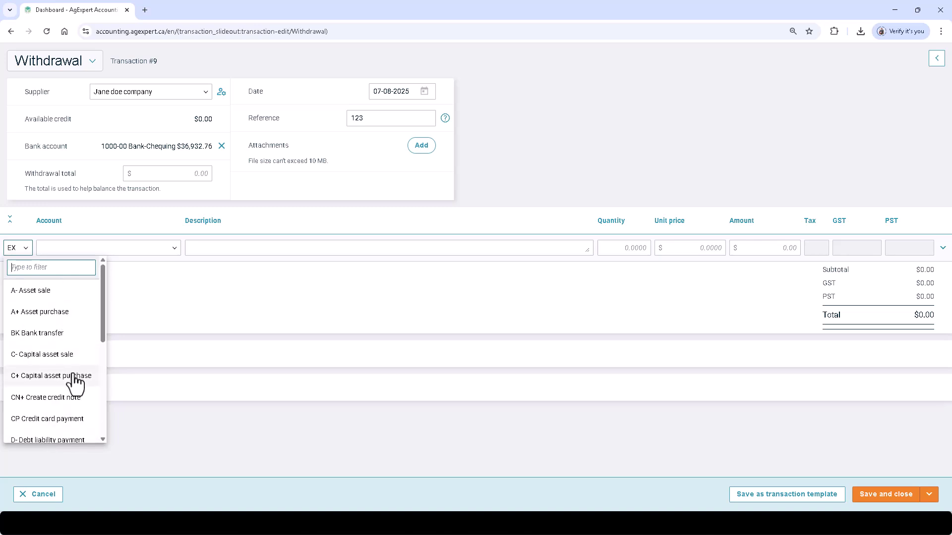
pyautogui.scroll(-2, 75, 381)
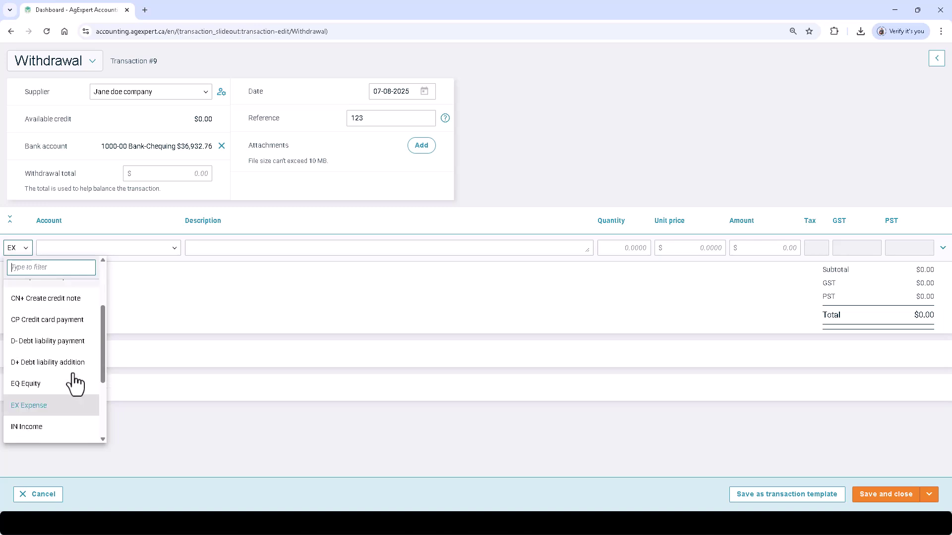
pyautogui.scroll(-3, 75, 381)
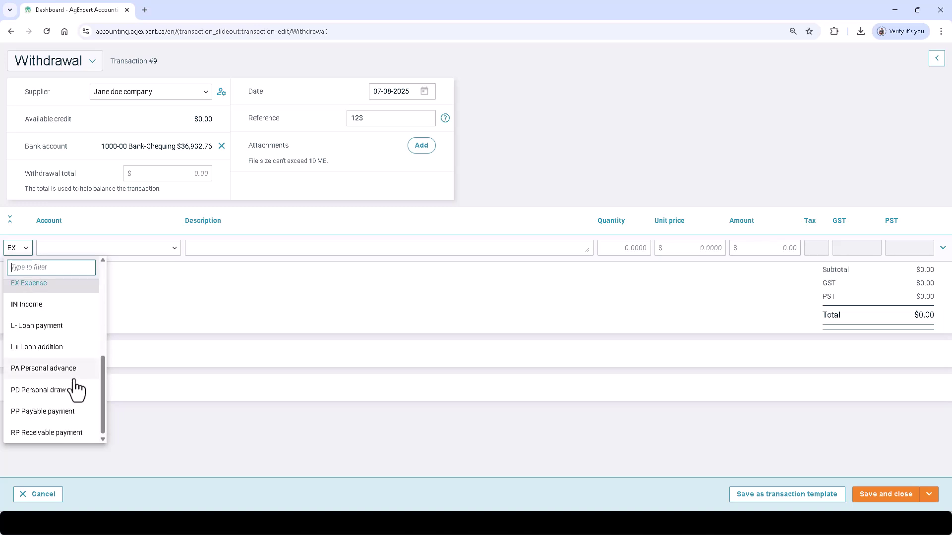
pyautogui.scroll(2, 76, 389)
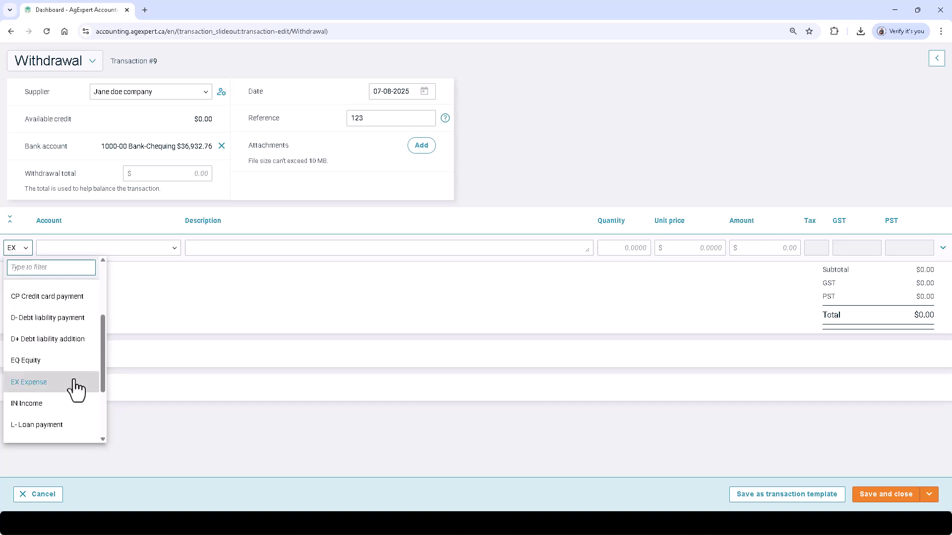
pyautogui.click(74, 382)
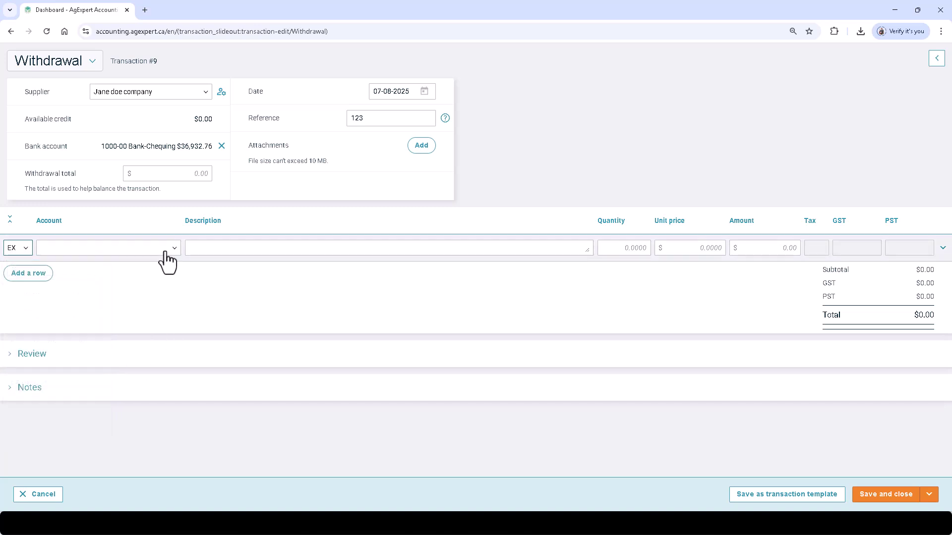
pyautogui.click(115, 248)
pyautogui.click(104, 292)
pyautogui.click(288, 247)
pyautogui.write('Lime expense')
pyautogui.press('Tab')
pyautogui.press('Tab')
pyautogui.press('Tab')
pyautogui.write('6,000')
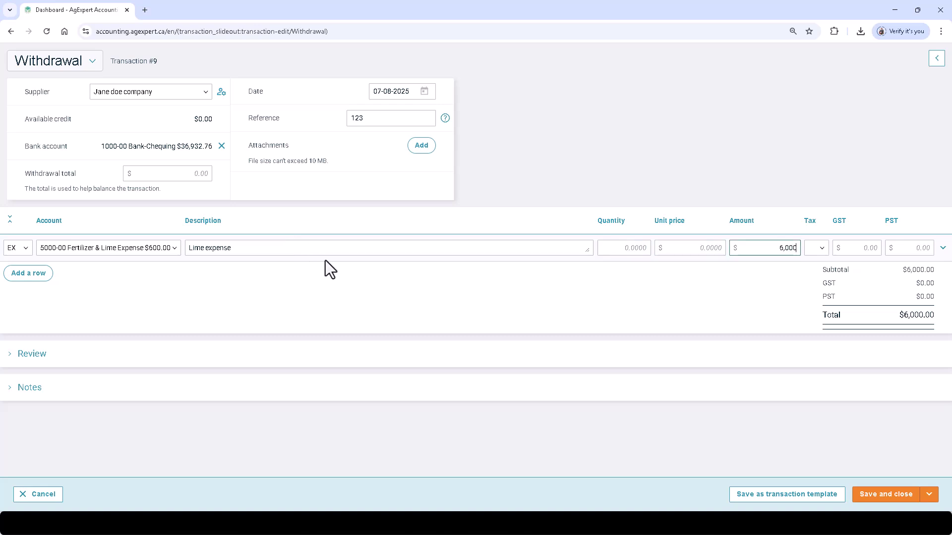
pyautogui.click(819, 248)
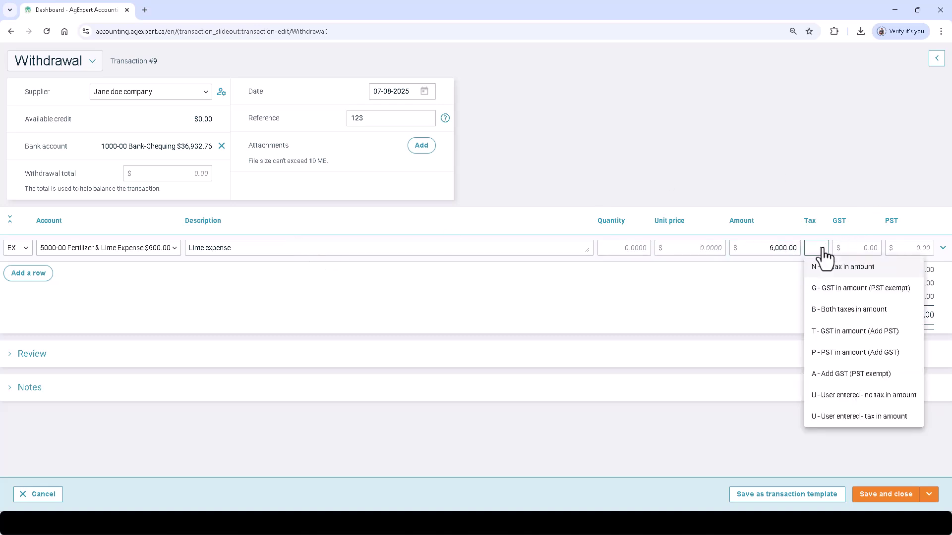
pyautogui.click(824, 286)
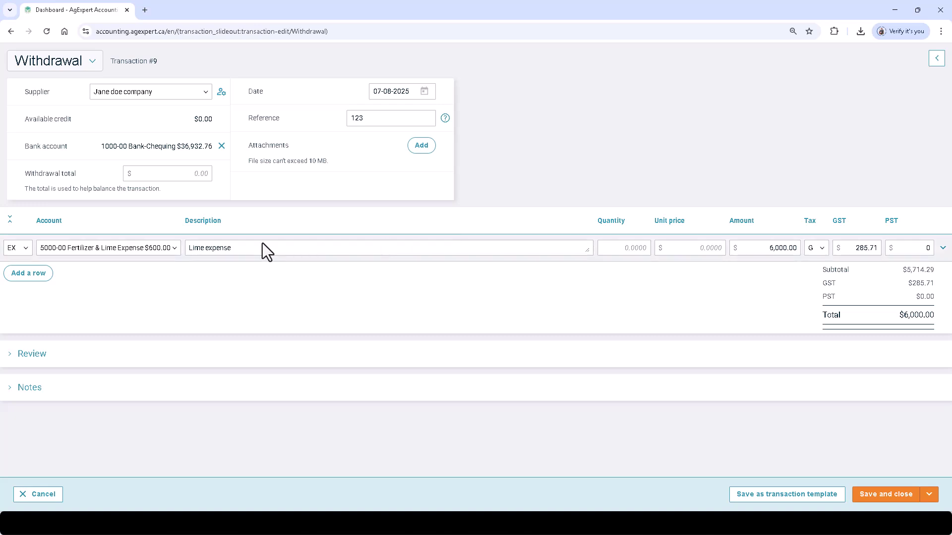
# - Add a second EX line to 5010-01 Herbicides for 222, then save and close the withdrawal
pyautogui.click(24, 278)
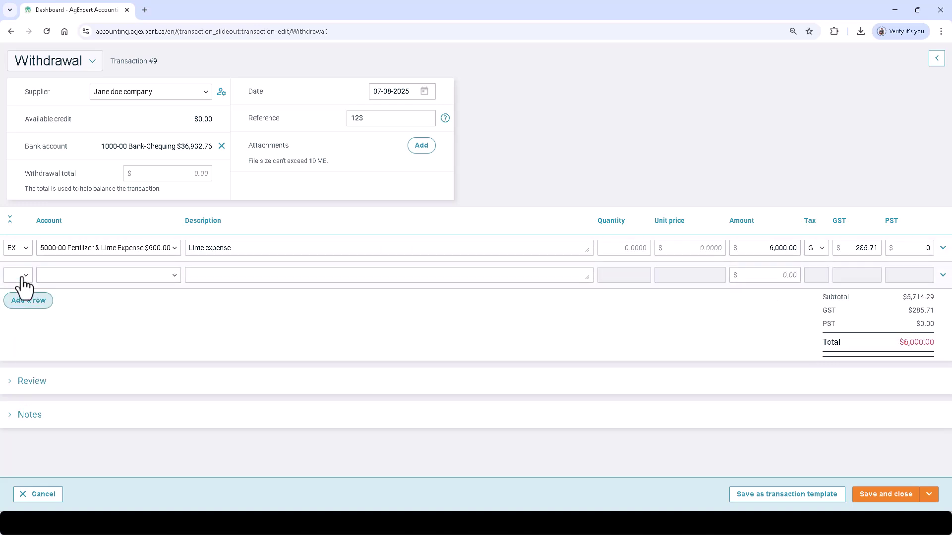
pyautogui.click(20, 277)
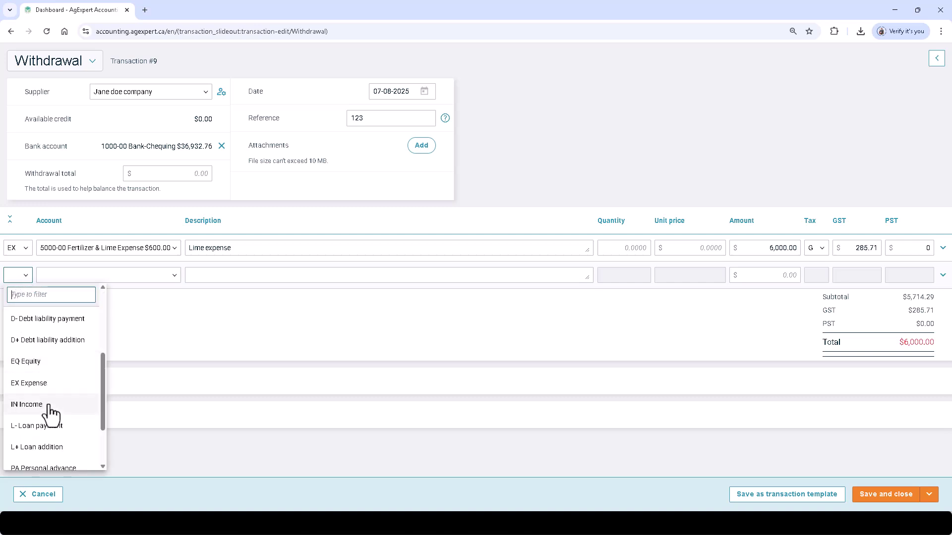
pyautogui.click(46, 382)
pyautogui.click(170, 279)
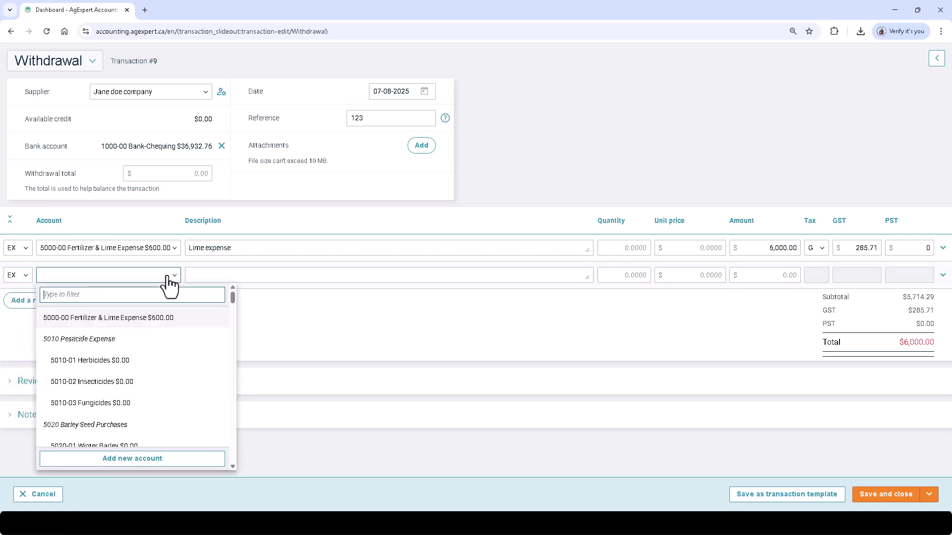
pyautogui.click(127, 361)
pyautogui.click(783, 274)
pyautogui.write('222')
pyautogui.click(769, 323)
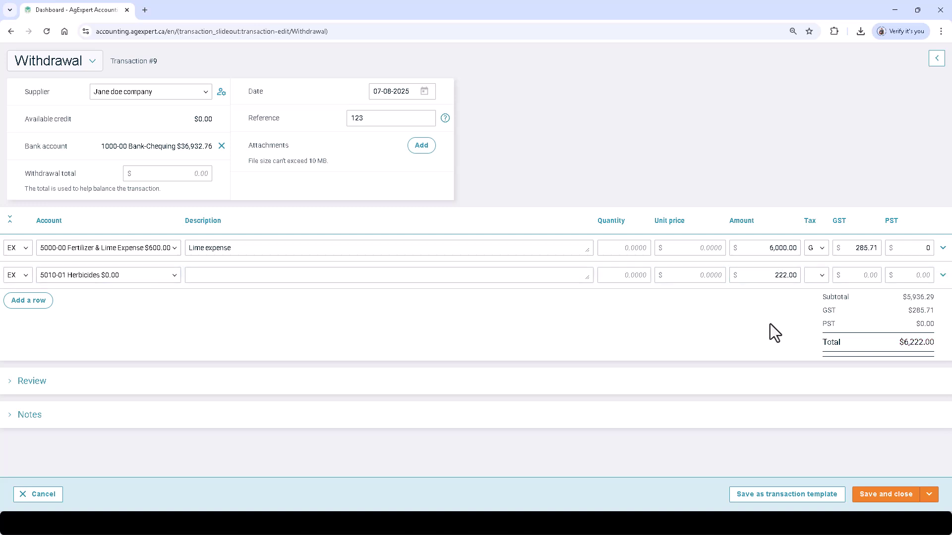
pyautogui.click(926, 505)
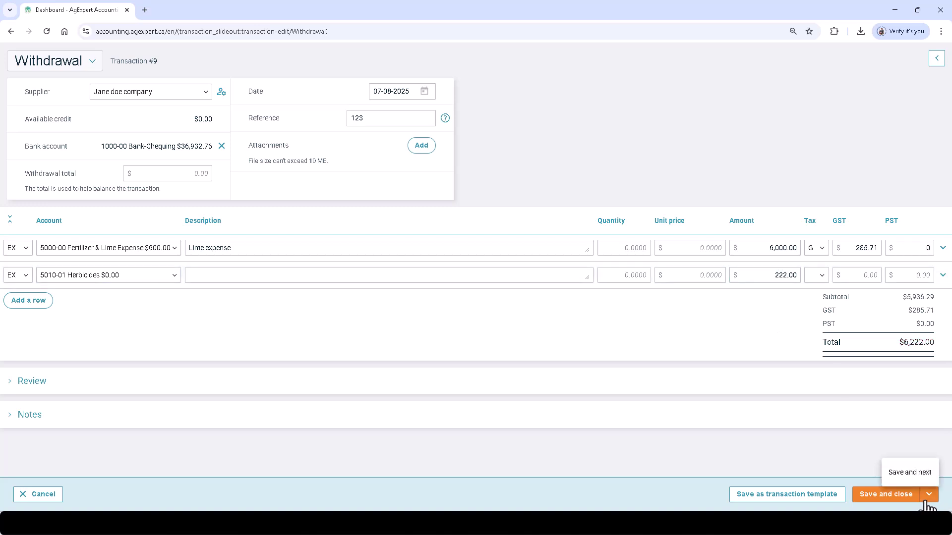
pyautogui.click(871, 495)
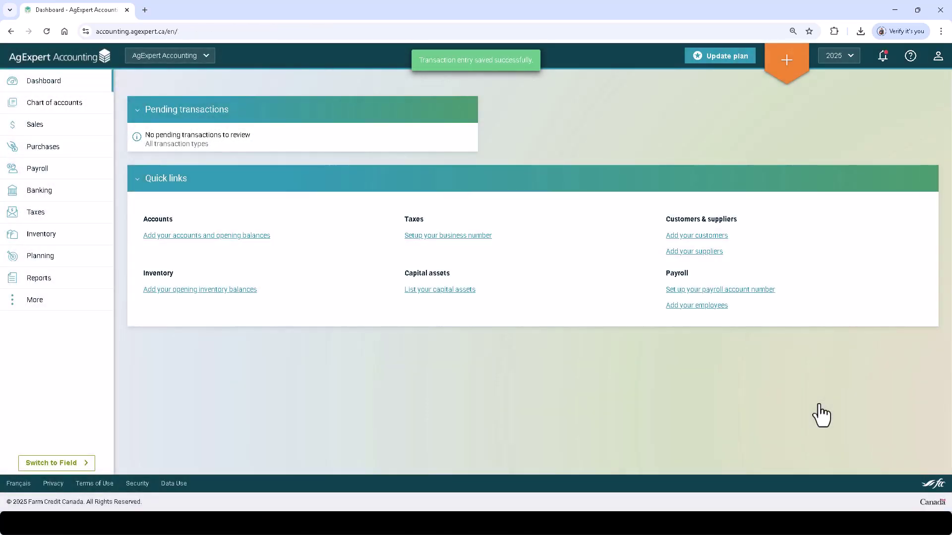
# - Create Deposit #10 for the existing customer, reference 234, dated July 9, 2025
pyautogui.click(787, 60)
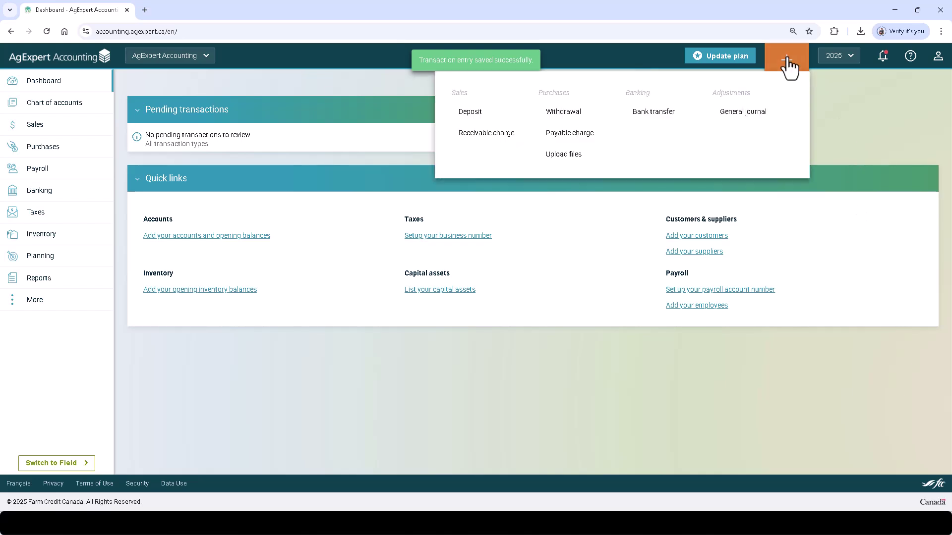
pyautogui.click(512, 117)
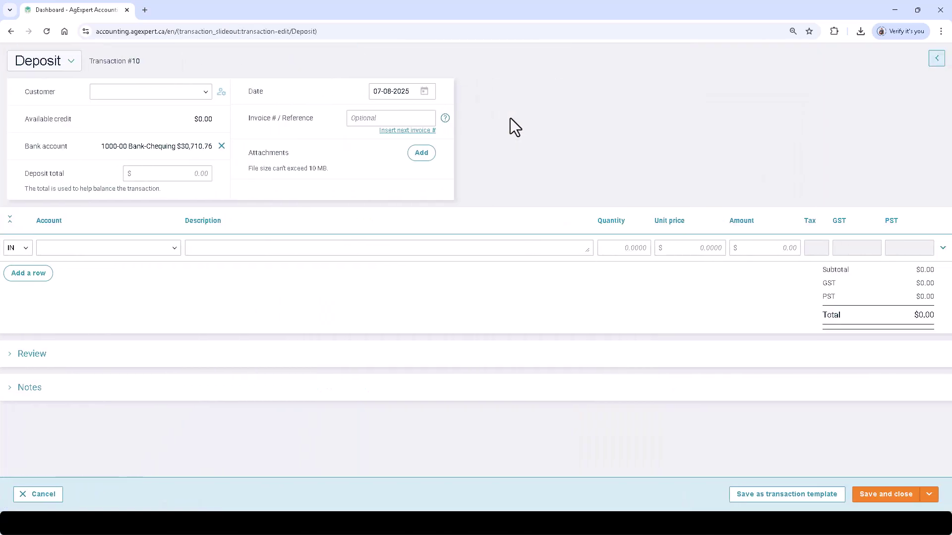
pyautogui.click(133, 94)
pyautogui.click(132, 137)
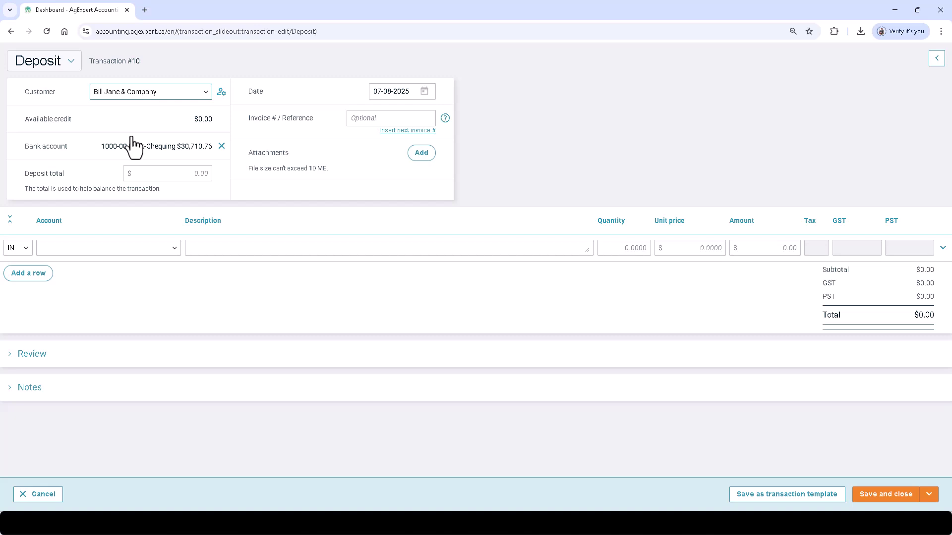
pyautogui.click(349, 116)
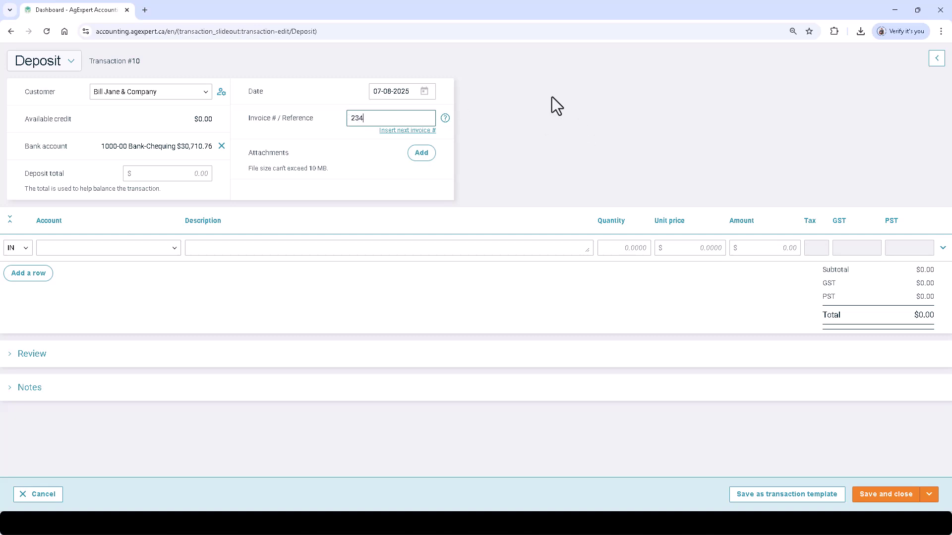
pyautogui.click(424, 92)
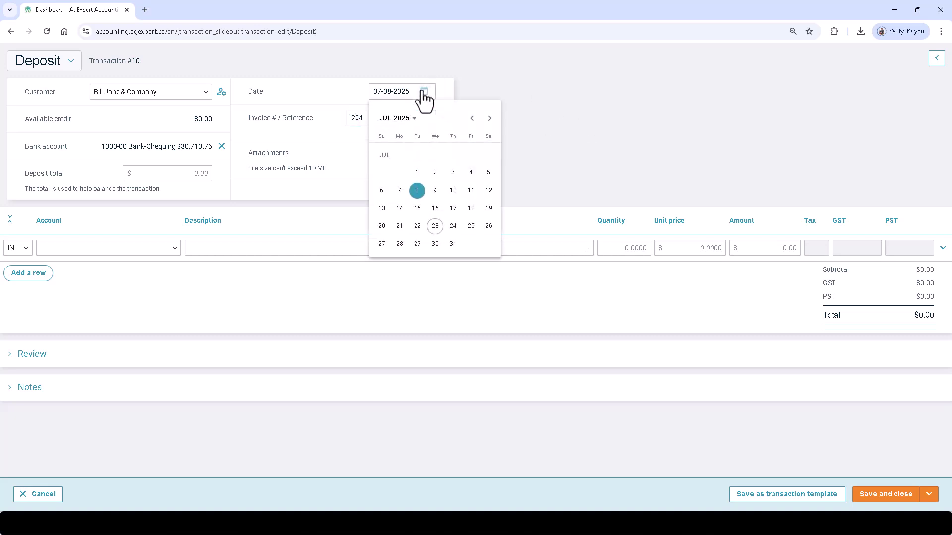
pyautogui.click(434, 191)
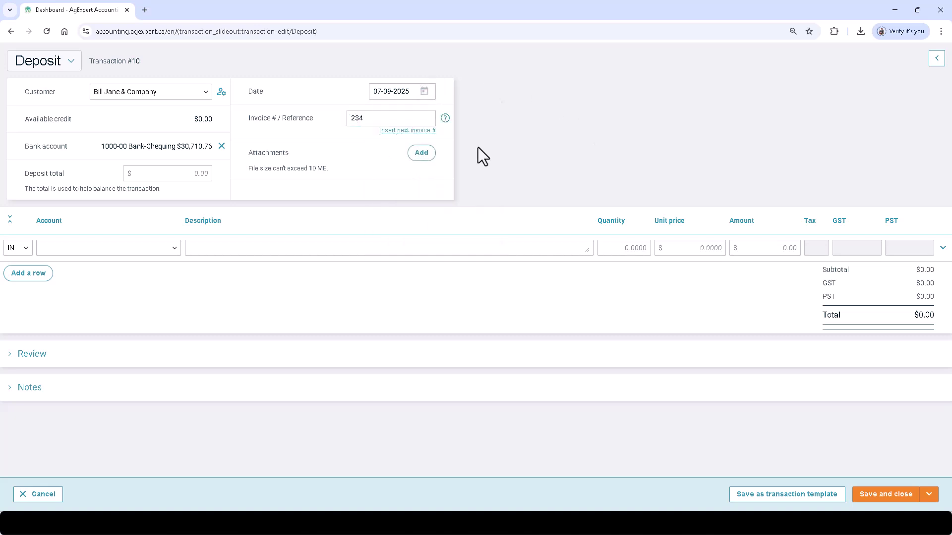
# - Set line 1 as IN income to 4000-01 Winter Barley, 'Barley sale', amount 60,000
pyautogui.click(24, 248)
pyautogui.scroll(2, 55, 340)
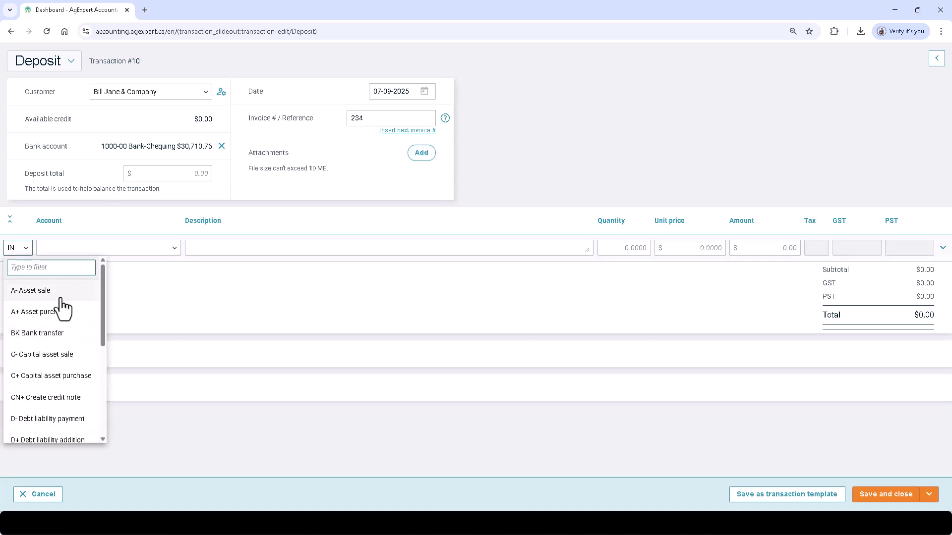
pyautogui.scroll(-3, 73, 349)
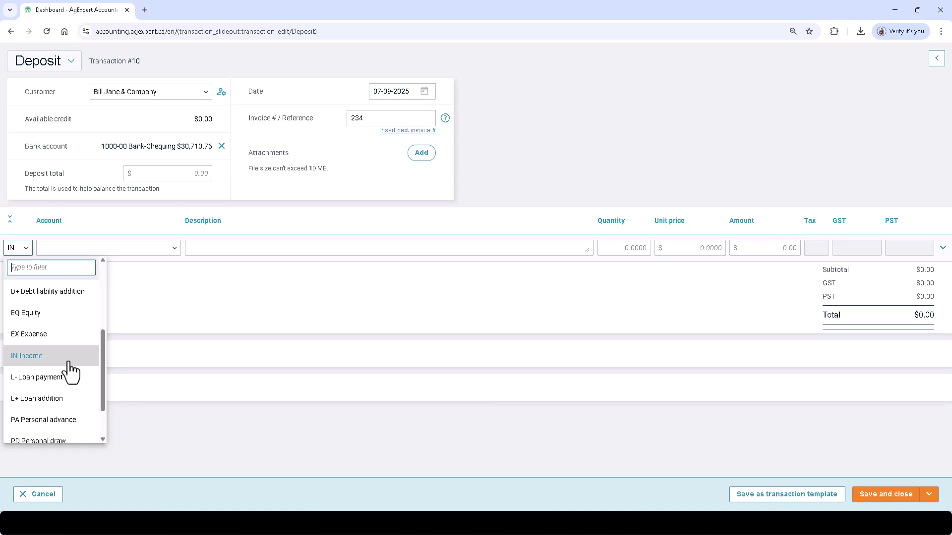
pyautogui.click(70, 363)
pyautogui.click(163, 248)
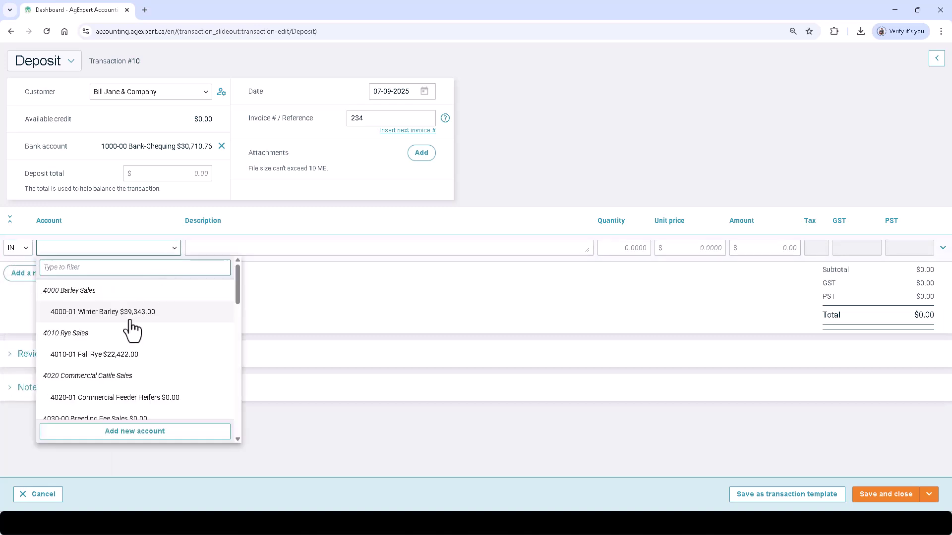
pyautogui.click(130, 317)
pyautogui.click(236, 248)
pyautogui.write('Barley sale')
pyautogui.press('Tab')
pyautogui.press('Tab')
pyautogui.press('Tab')
pyautogui.write('60000')
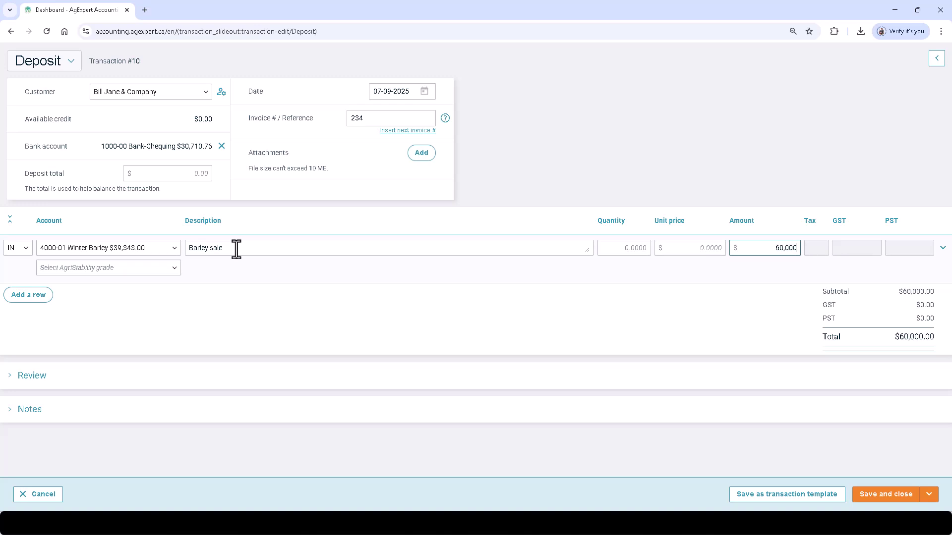
pyautogui.press('Tab')
# - Add an EX line to 5240-00 Freight & Trucking for 20,000, then save and close the deposit
pyautogui.click(22, 295)
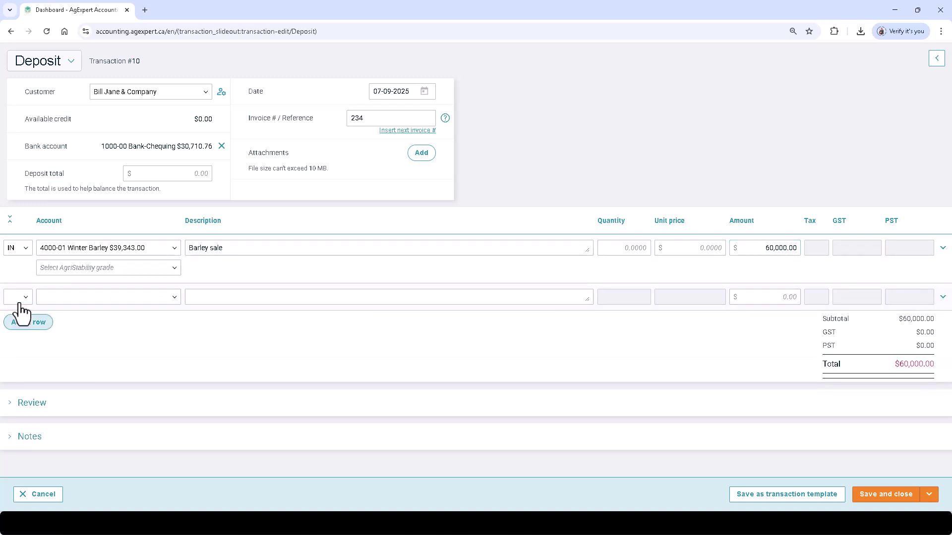
pyautogui.click(20, 302)
pyautogui.scroll(-4, 25, 442)
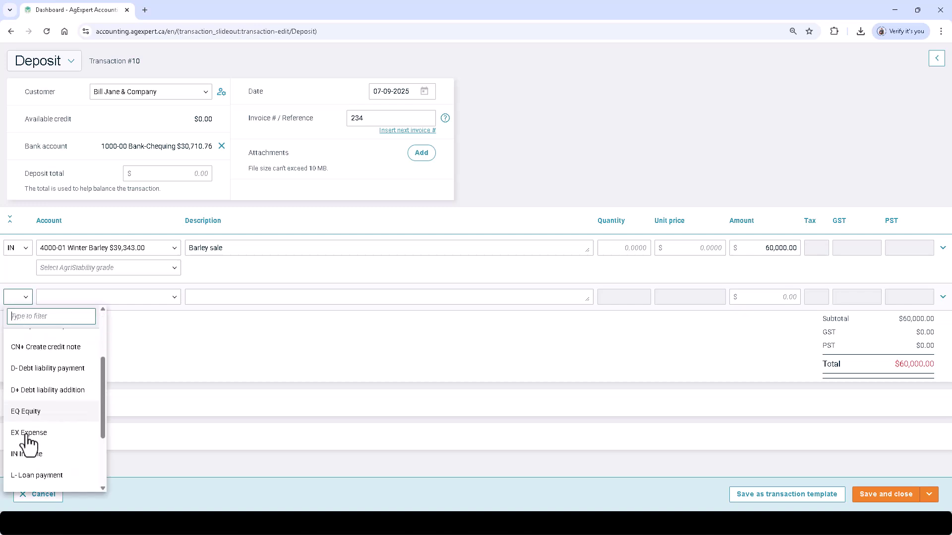
pyautogui.click(21, 337)
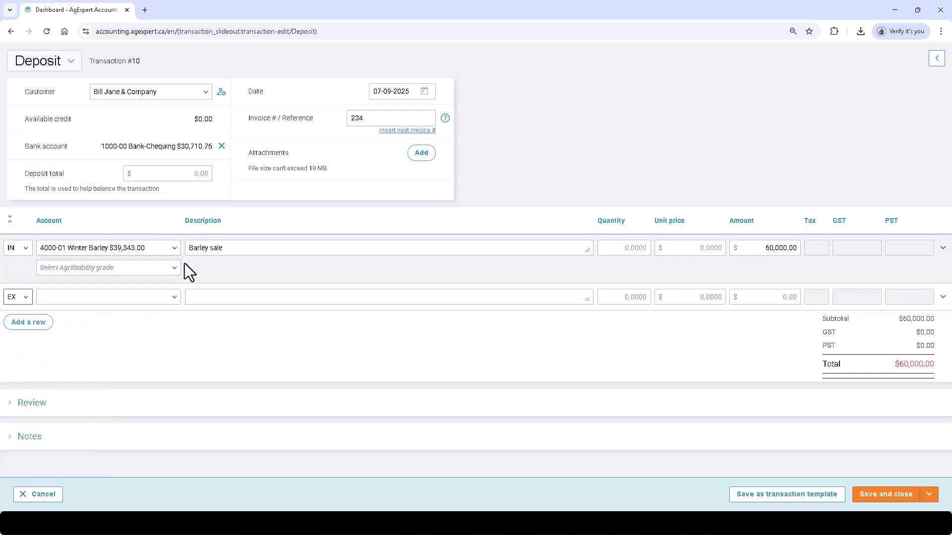
pyautogui.click(169, 297)
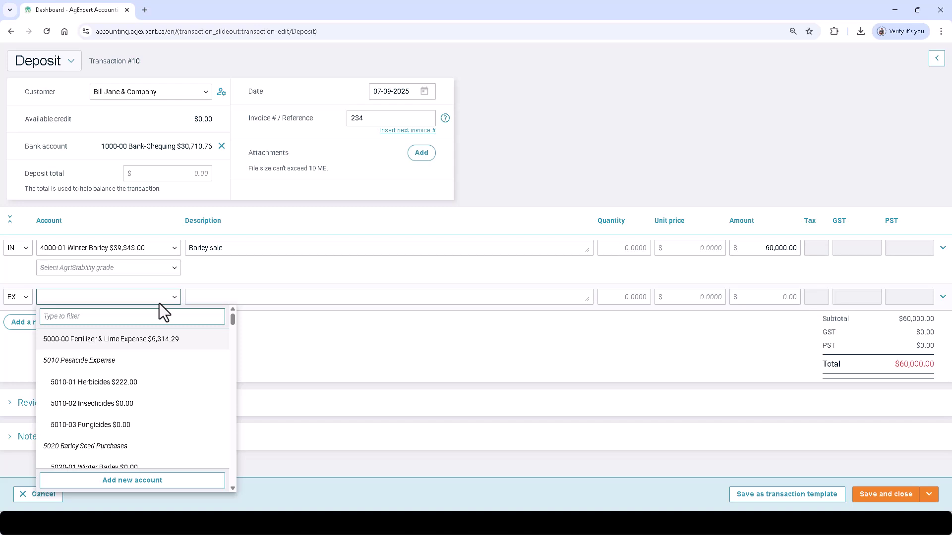
pyautogui.write('truck')
pyautogui.click(181, 358)
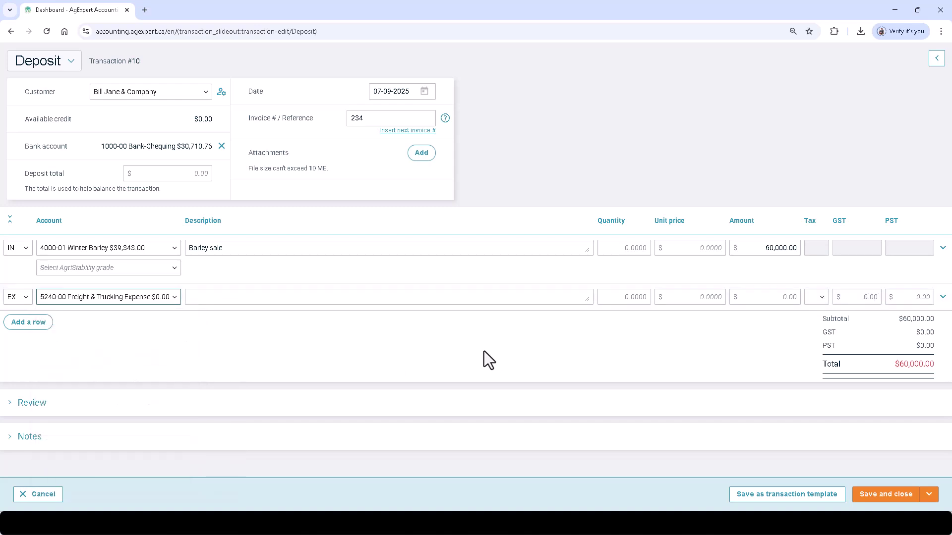
pyautogui.click(781, 297)
pyautogui.write('20,000')
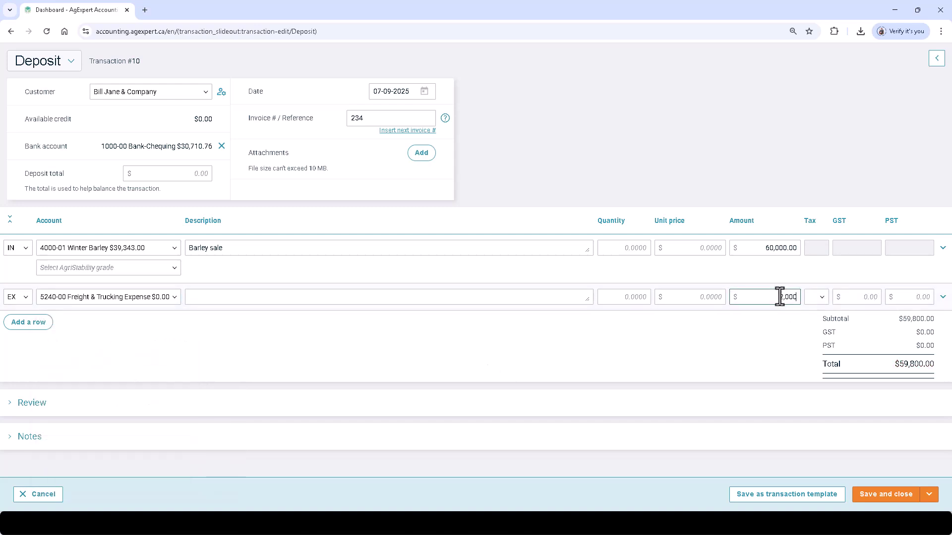
pyautogui.click(749, 327)
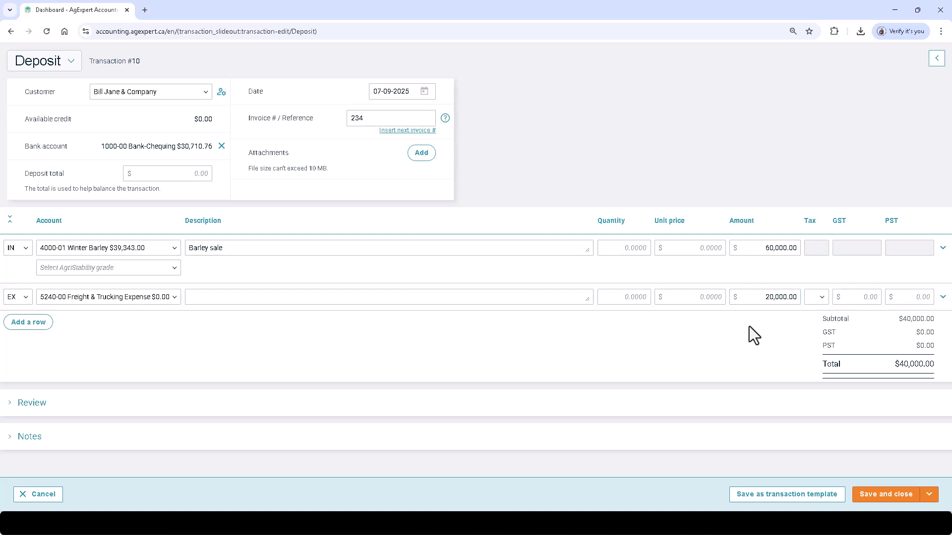
pyautogui.click(929, 494)
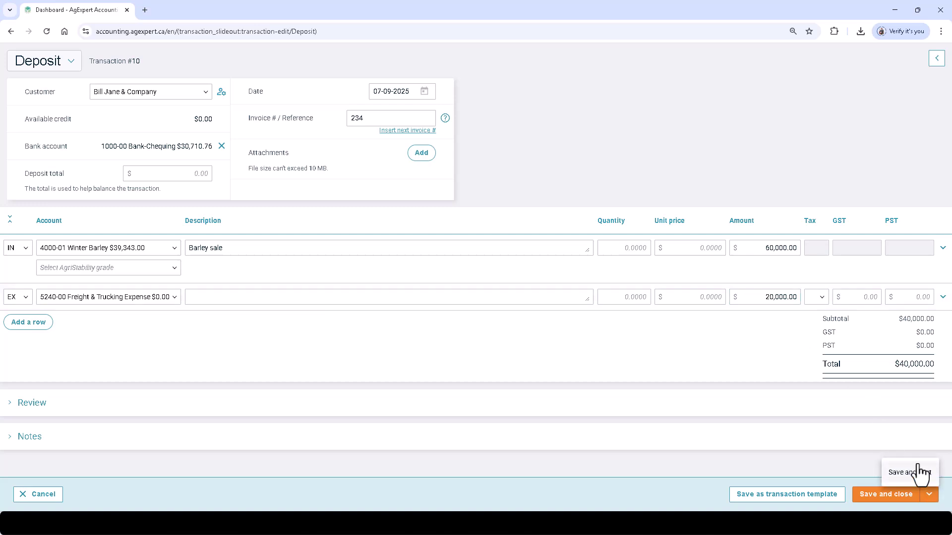
pyautogui.click(888, 417)
pyautogui.click(875, 500)
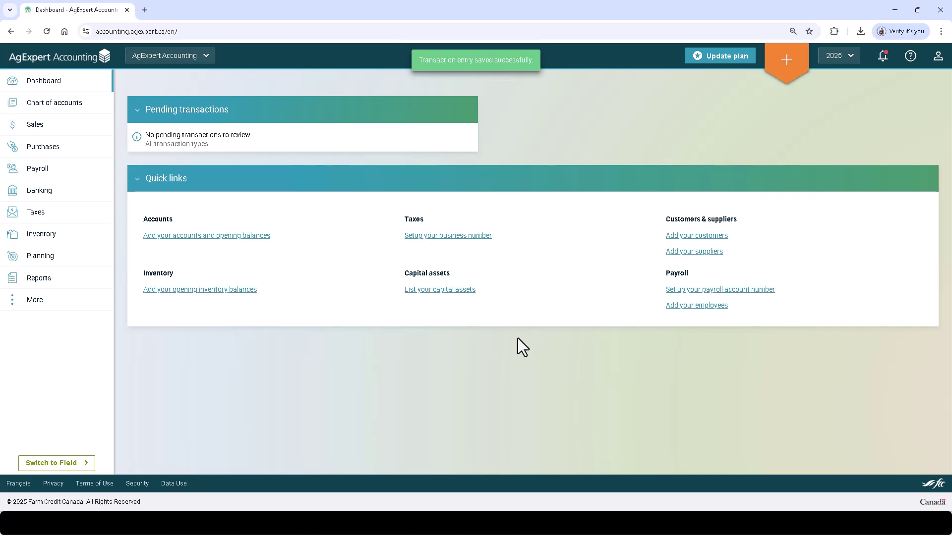
pyautogui.click(87, 130)
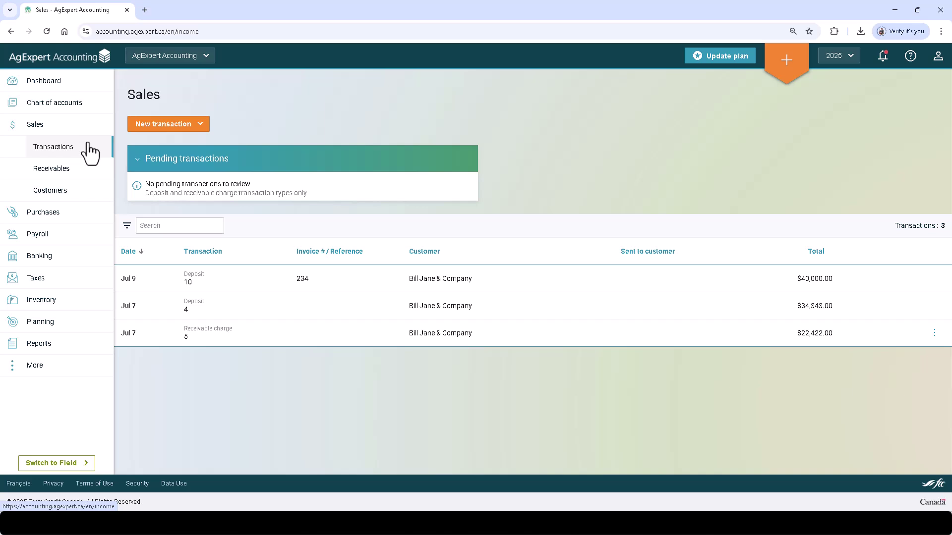
pyautogui.click(438, 275)
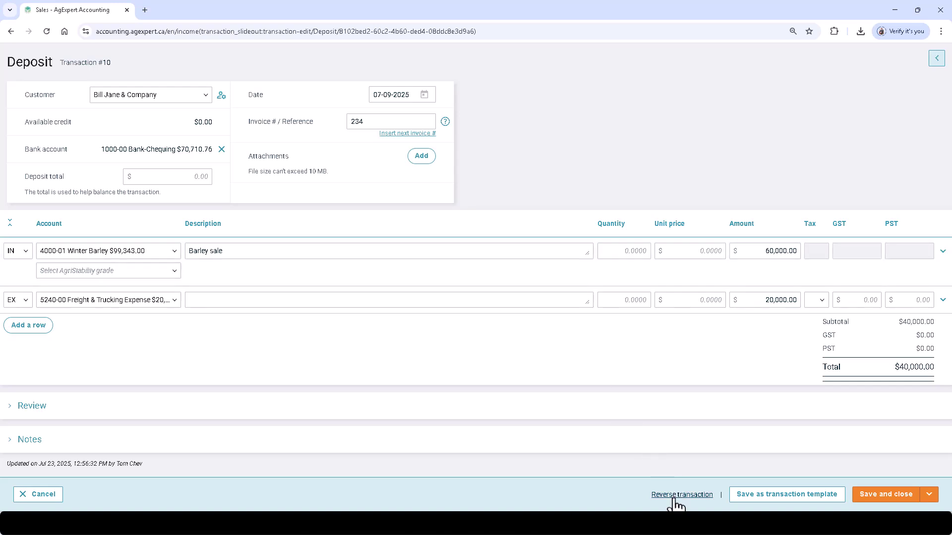
pyautogui.click(56, 495)
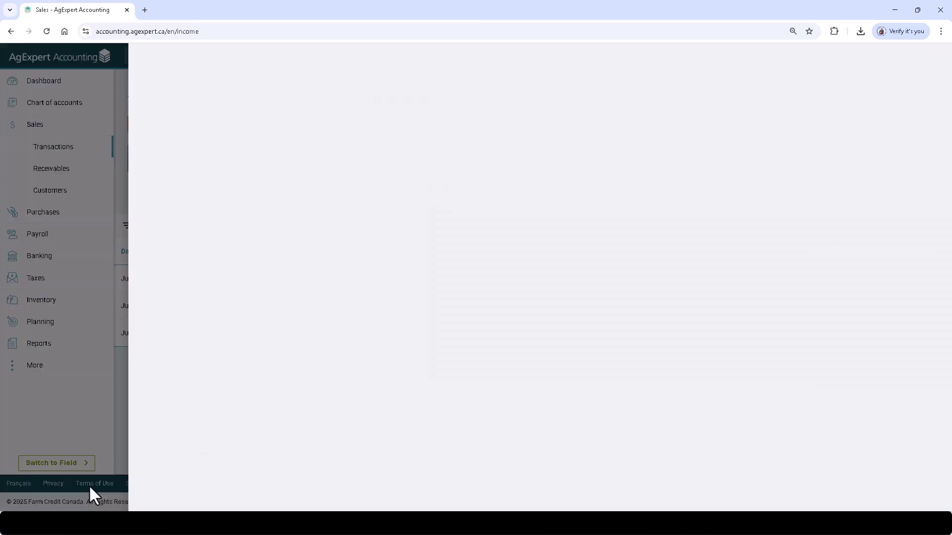
pyautogui.click(98, 59)
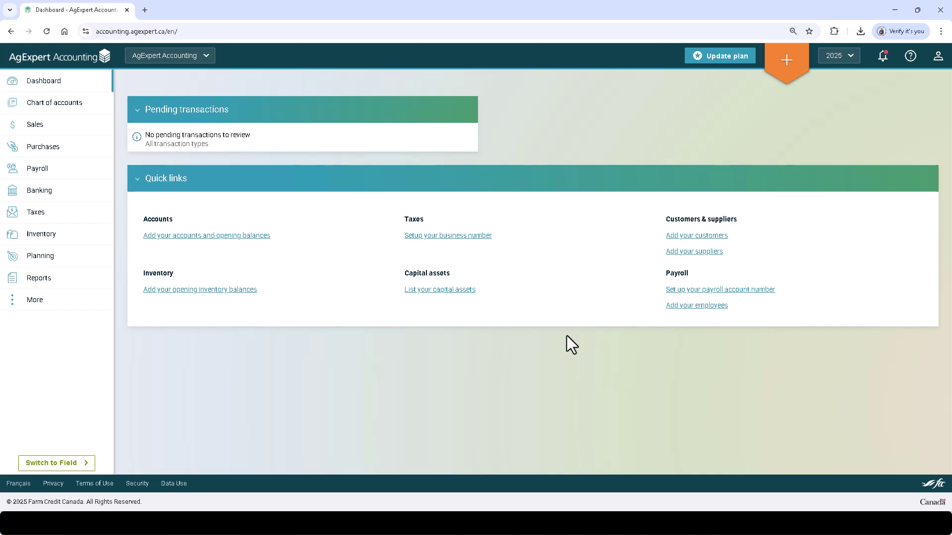
# - Open the Help menu from the top-bar question-mark icon to see community, support and what's-new links
pyautogui.click(917, 58)
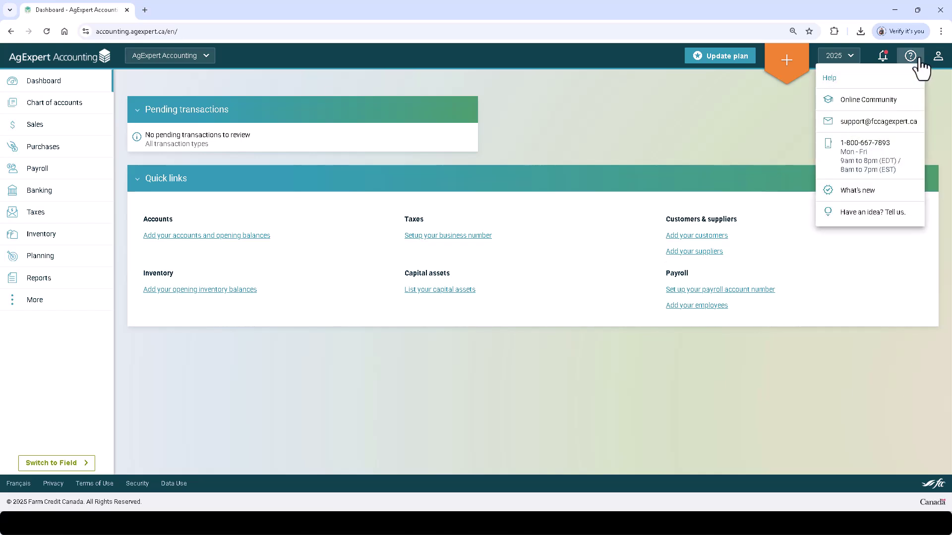